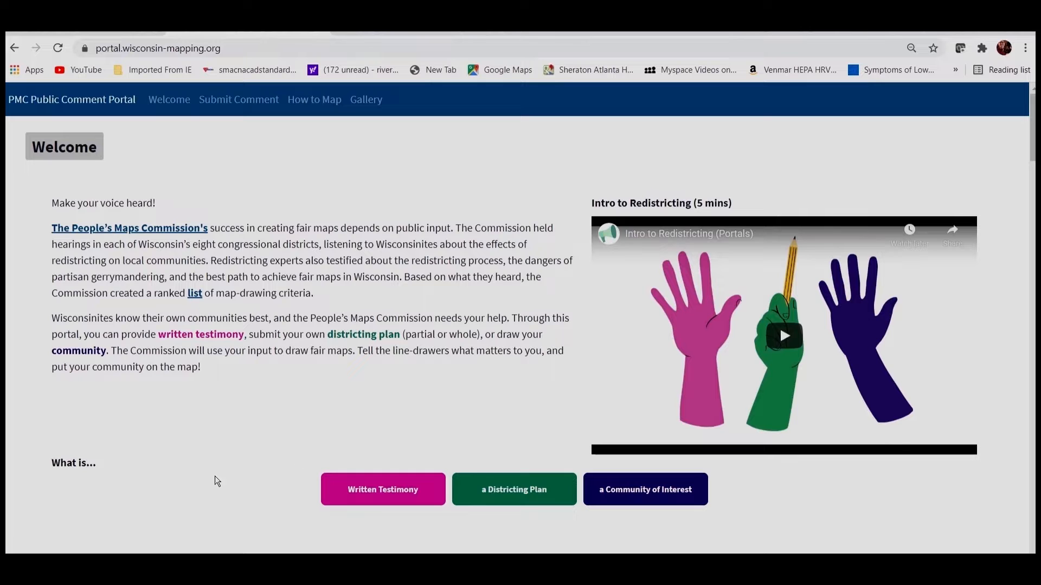
Find the drawing options under How to Draw a Map and open Map Communities in Districtr.
{"action": "scroll", "coordinate": [434, 328], "scroll_direction": "down", "scroll_amount": 15}
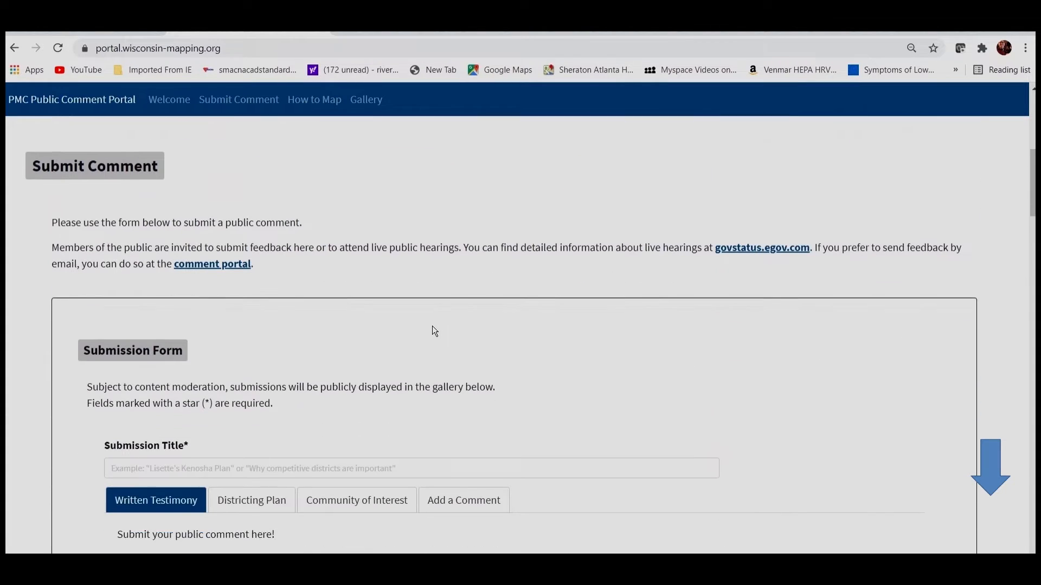
{"action": "scroll", "coordinate": [427, 323], "scroll_direction": "down", "scroll_amount": 15}
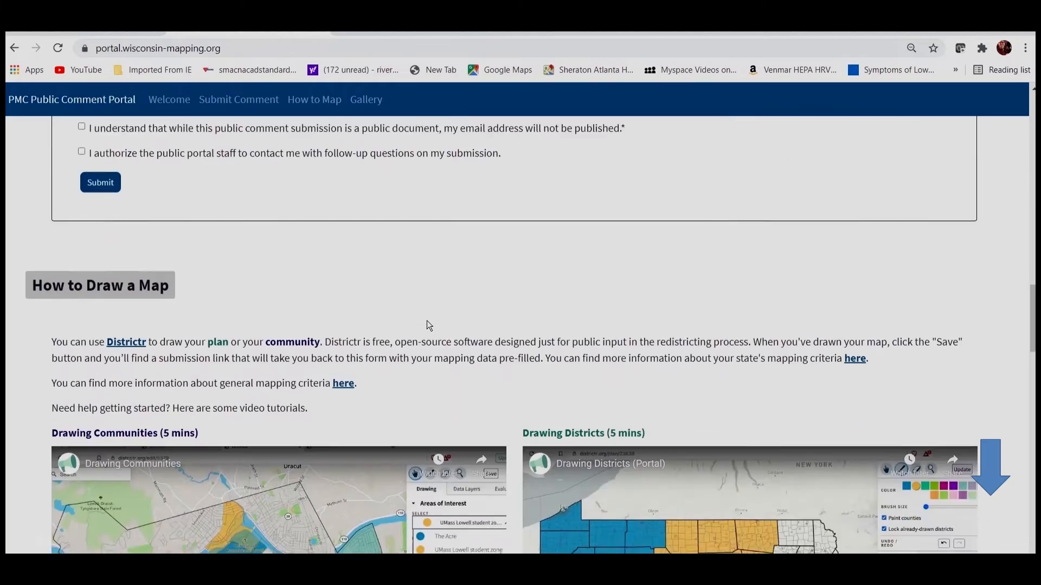
{"action": "scroll", "coordinate": [427, 322], "scroll_direction": "down", "scroll_amount": 2}
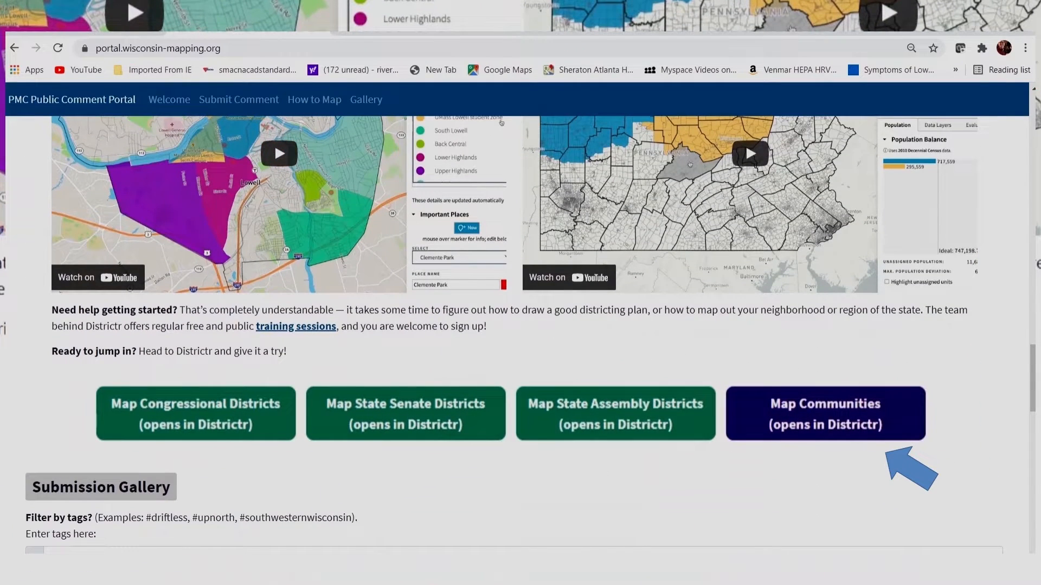
{"action": "left_click", "coordinate": [734, 418]}
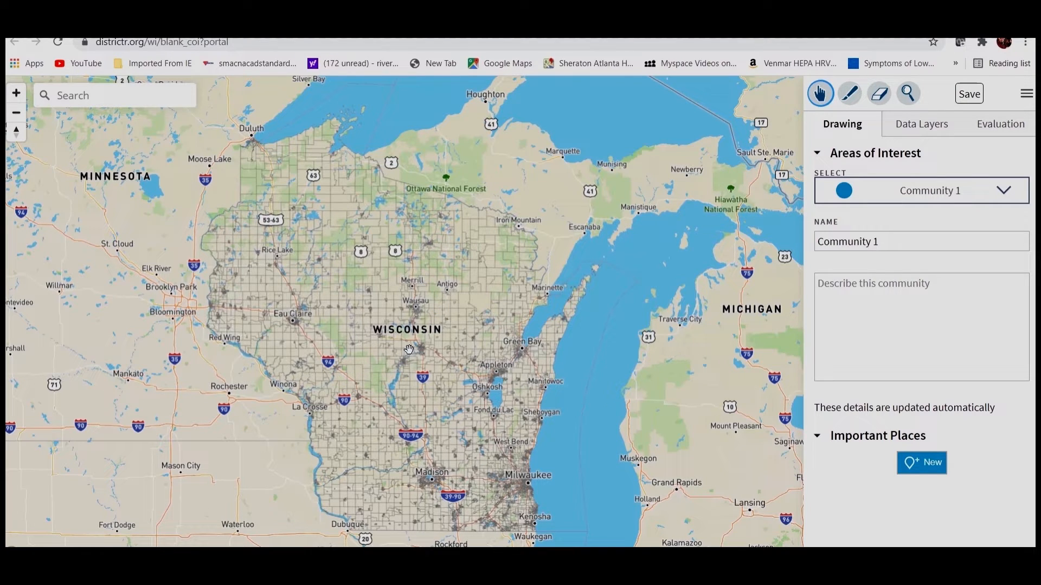
Explore the Wisconsin map at different scales, examining the Stevens Point area and the state as a whole.
{"action": "left_click_drag", "start_coordinate": [409, 350], "coordinate": [386, 384]}
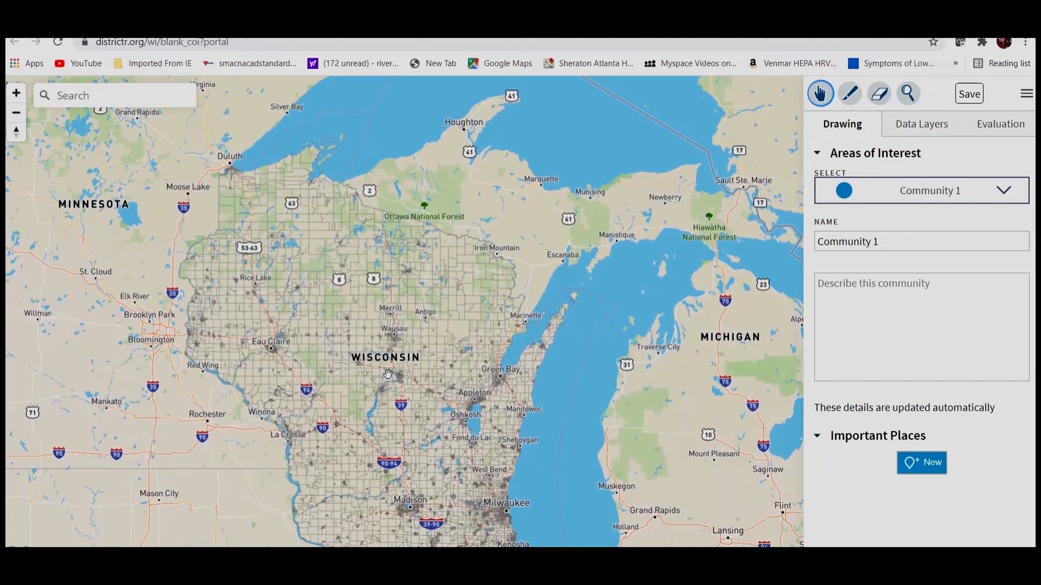
{"action": "scroll", "coordinate": [430, 363], "scroll_direction": "up", "scroll_amount": 5}
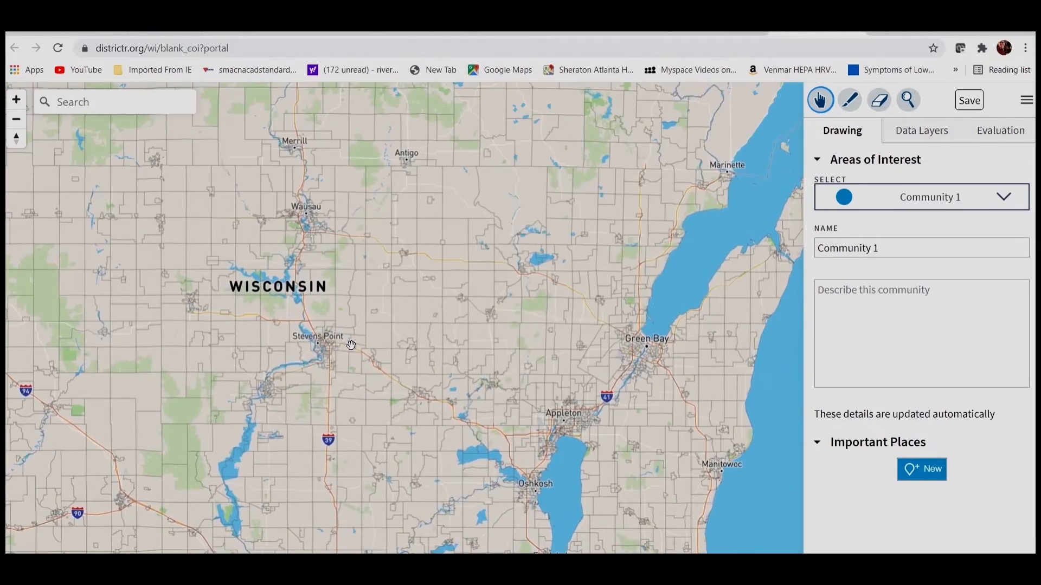
{"action": "scroll", "coordinate": [339, 350], "scroll_direction": "down", "scroll_amount": 5}
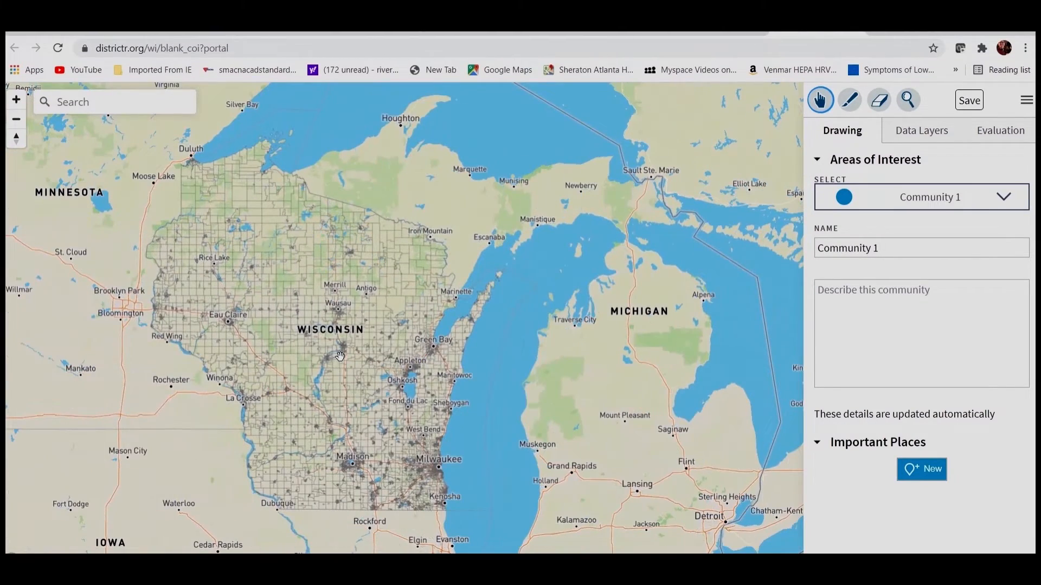
{"action": "scroll", "coordinate": [338, 354], "scroll_direction": "up", "scroll_amount": 5}
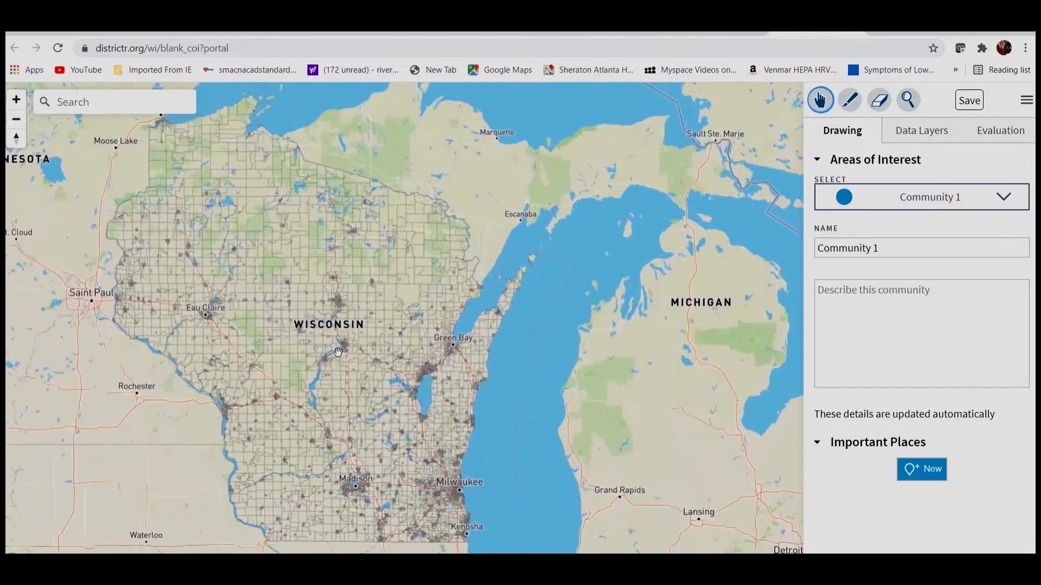
{"action": "scroll", "coordinate": [351, 351], "scroll_direction": "up", "scroll_amount": 4}
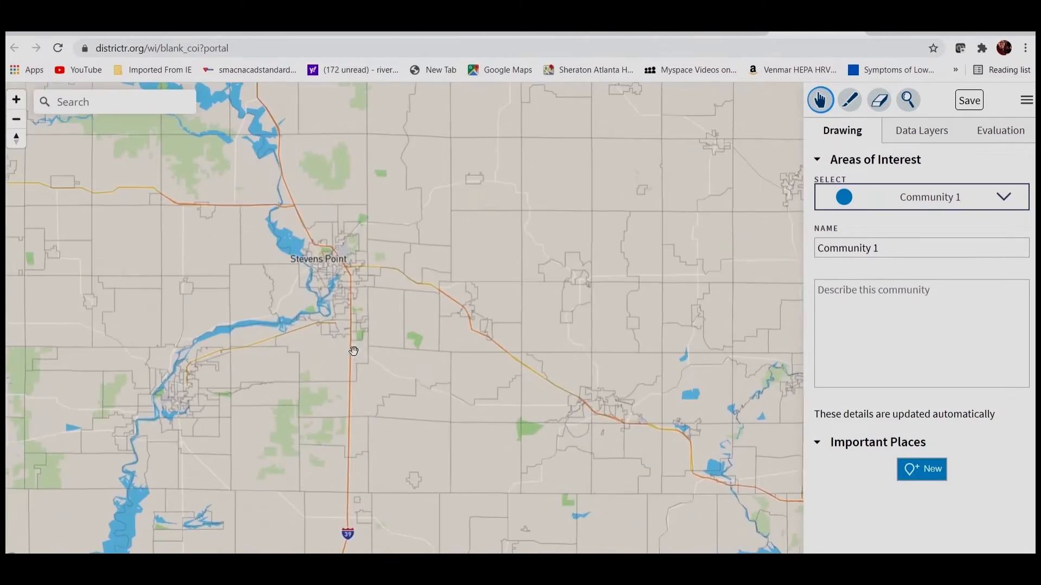
{"action": "scroll", "coordinate": [362, 353], "scroll_direction": "up", "scroll_amount": 2}
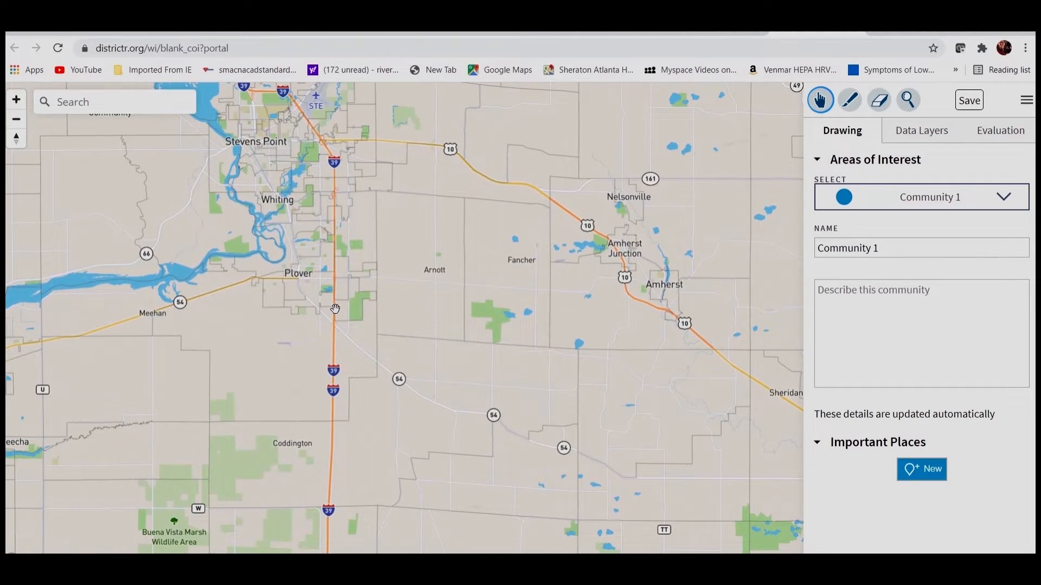
{"action": "scroll", "coordinate": [335, 309], "scroll_direction": "down", "scroll_amount": 5}
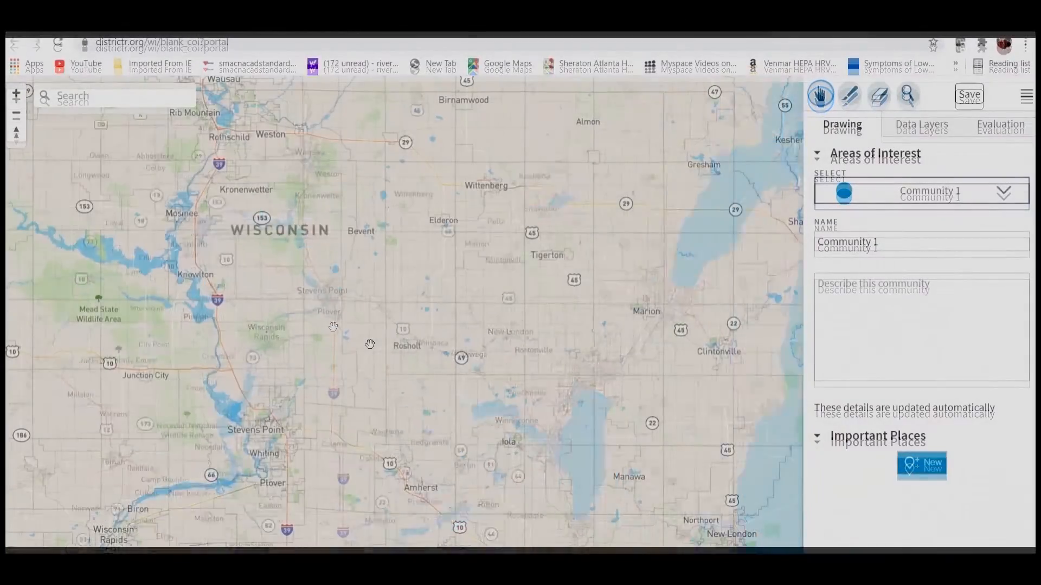
{"action": "scroll", "coordinate": [370, 344], "scroll_direction": "down", "scroll_amount": 3}
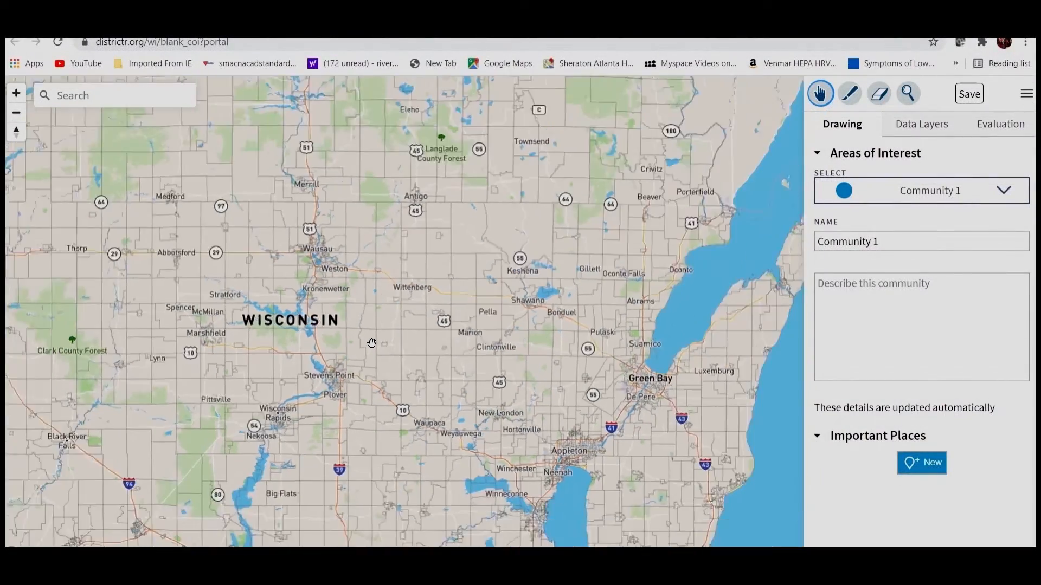
{"action": "scroll", "coordinate": [372, 342], "scroll_direction": "down", "scroll_amount": 3}
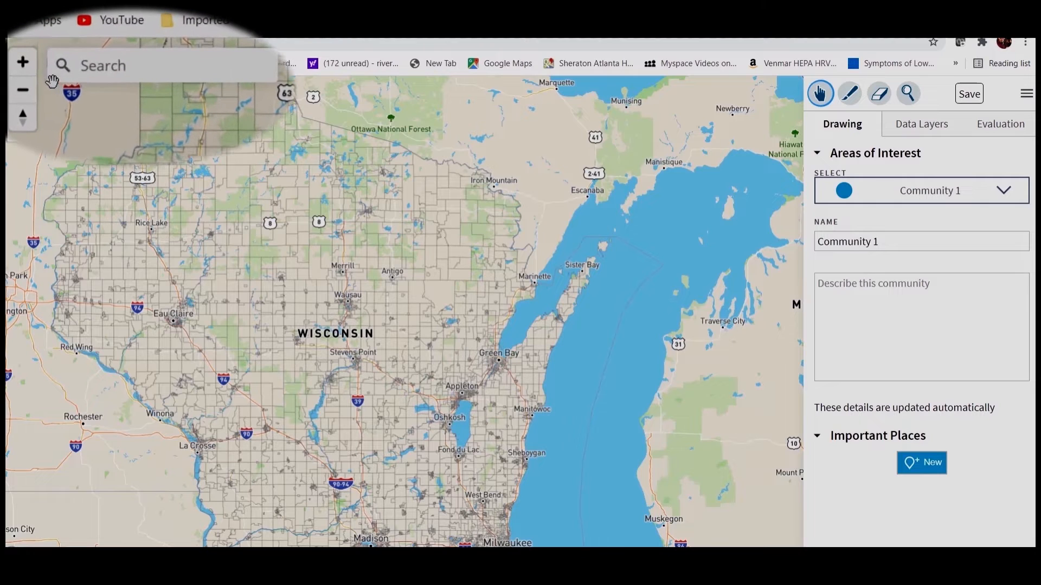
{"action": "left_click", "coordinate": [25, 62]}
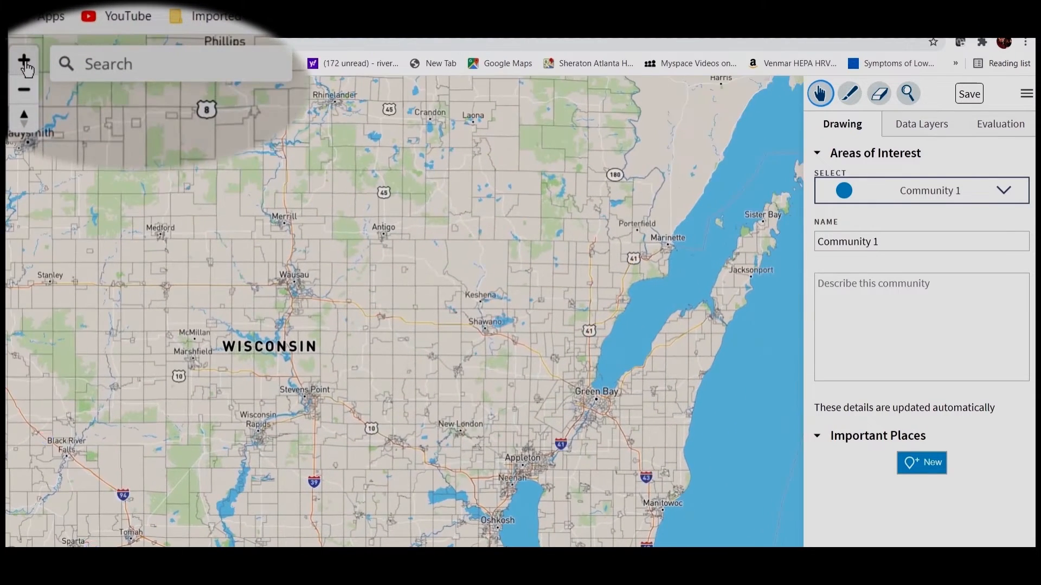
{"action": "left_click", "coordinate": [24, 64]}
{"action": "left_click", "coordinate": [25, 96]}
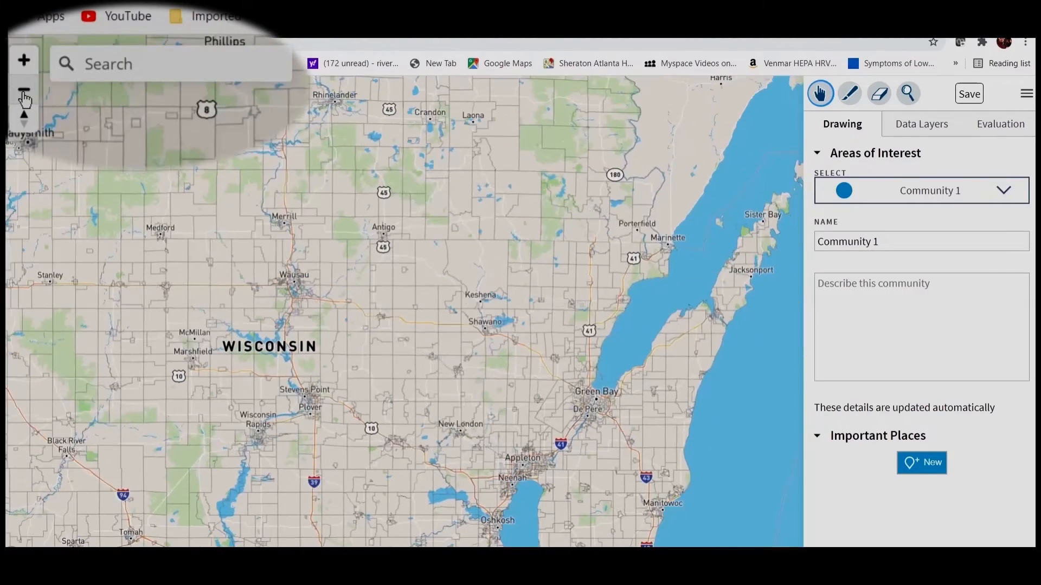
{"action": "left_click", "coordinate": [25, 96]}
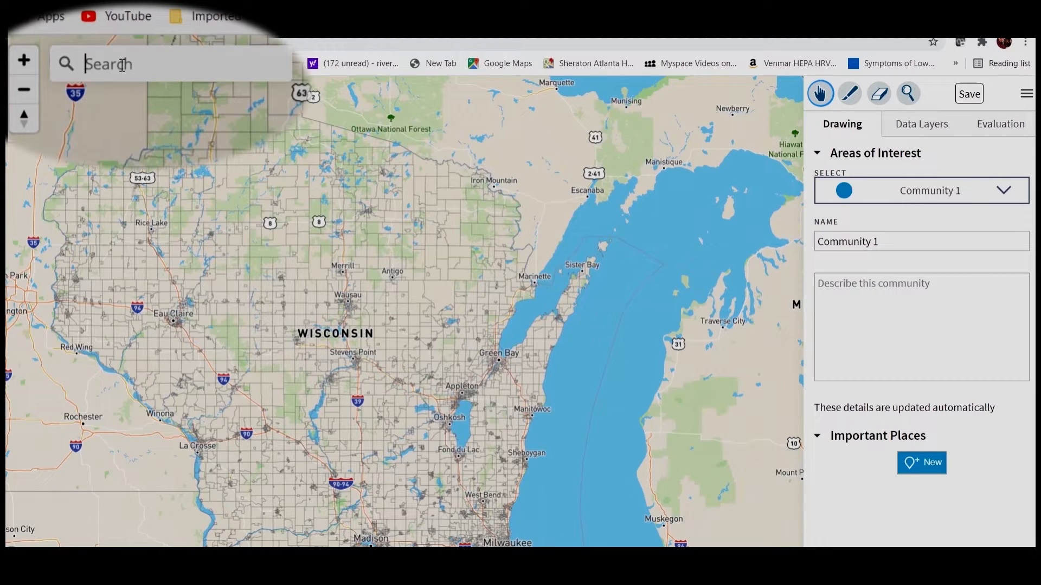
Locate Ridgeway, Wisconsin, with the place search and view its surroundings across southern Wisconsin.
{"action": "type", "text": "Ridgewa"}
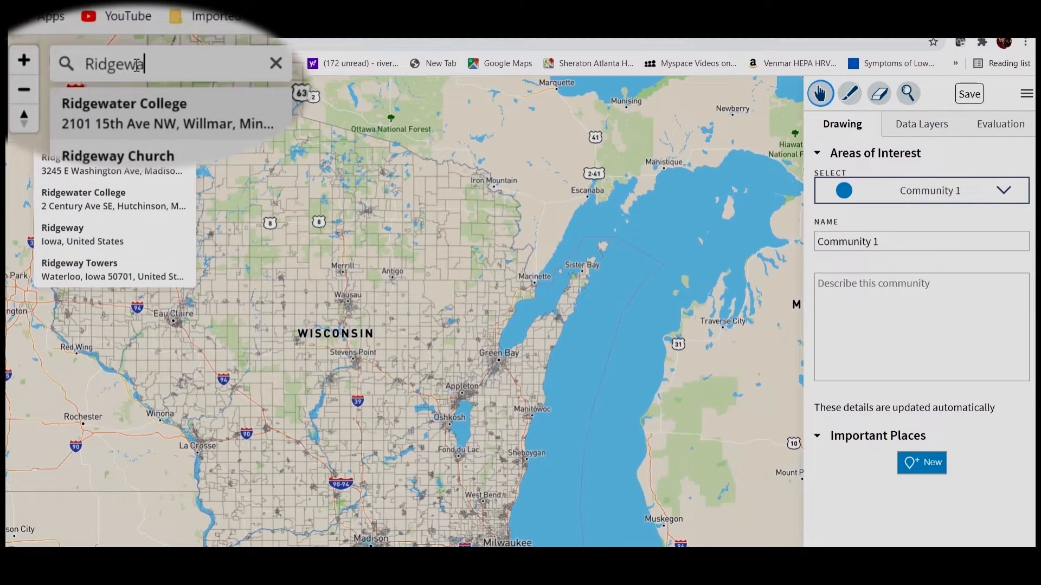
{"action": "type", "text": "y Wisconsin"}
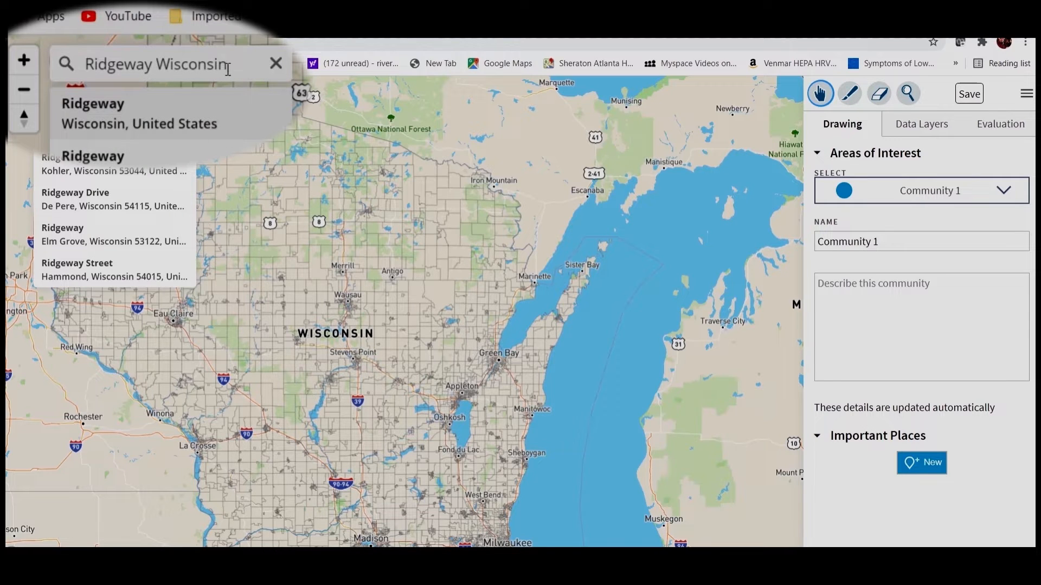
{"action": "left_click", "coordinate": [107, 129]}
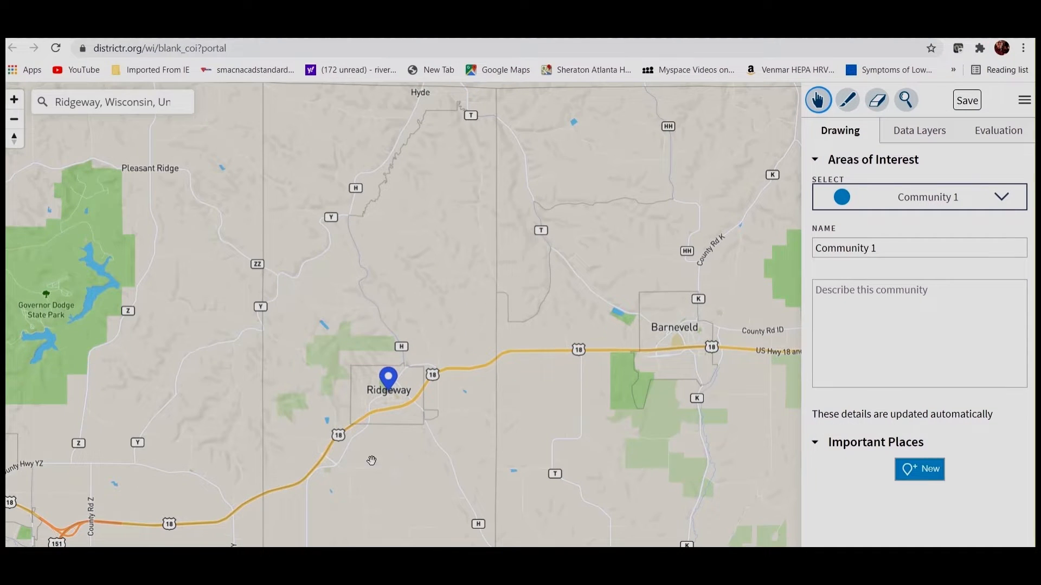
{"action": "scroll", "coordinate": [390, 436], "scroll_direction": "down", "scroll_amount": 5}
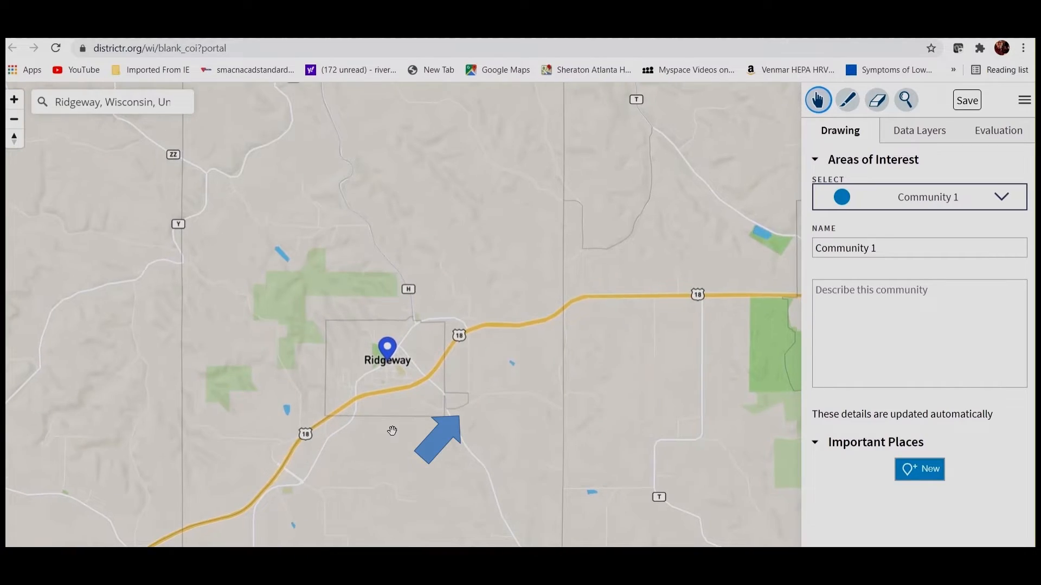
{"action": "scroll", "coordinate": [400, 436], "scroll_direction": "down", "scroll_amount": 5}
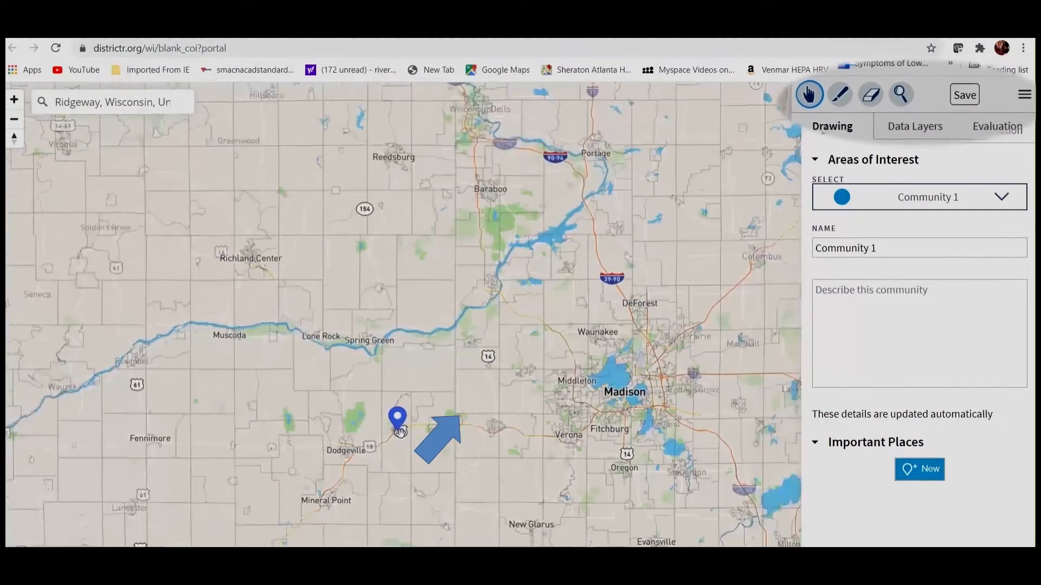
{"action": "scroll", "coordinate": [402, 431], "scroll_direction": "down", "scroll_amount": 5}
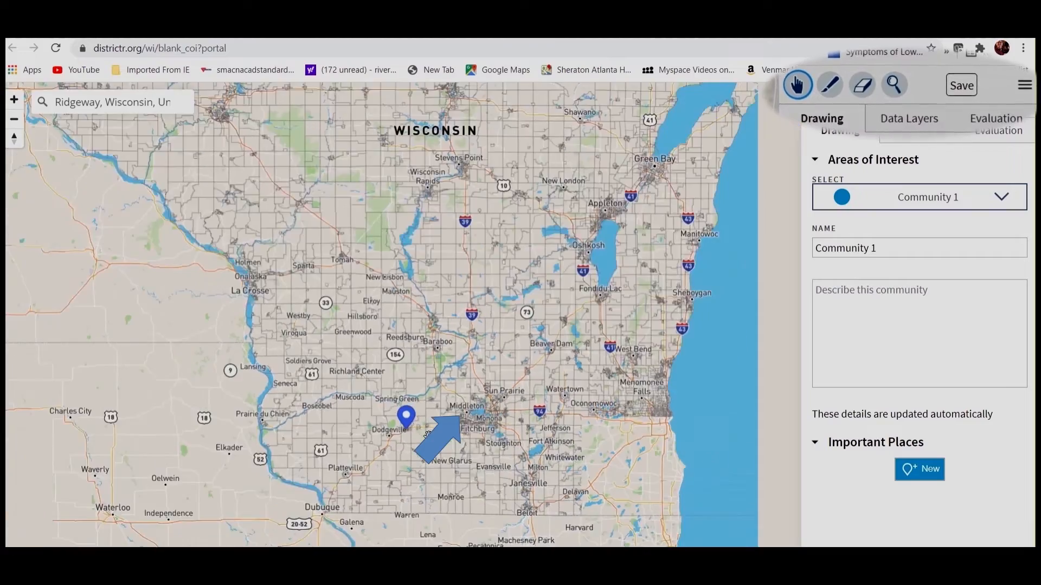
{"action": "scroll", "coordinate": [431, 430], "scroll_direction": "down", "scroll_amount": 2}
{"action": "scroll", "coordinate": [434, 430], "scroll_direction": "up", "scroll_amount": 5}
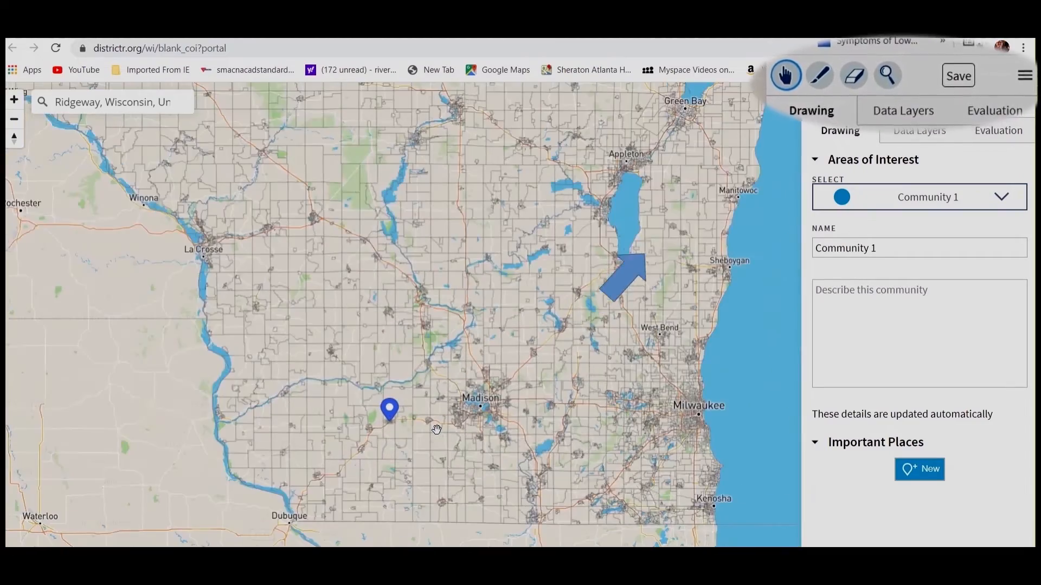
{"action": "scroll", "coordinate": [436, 430], "scroll_direction": "up", "scroll_amount": 2}
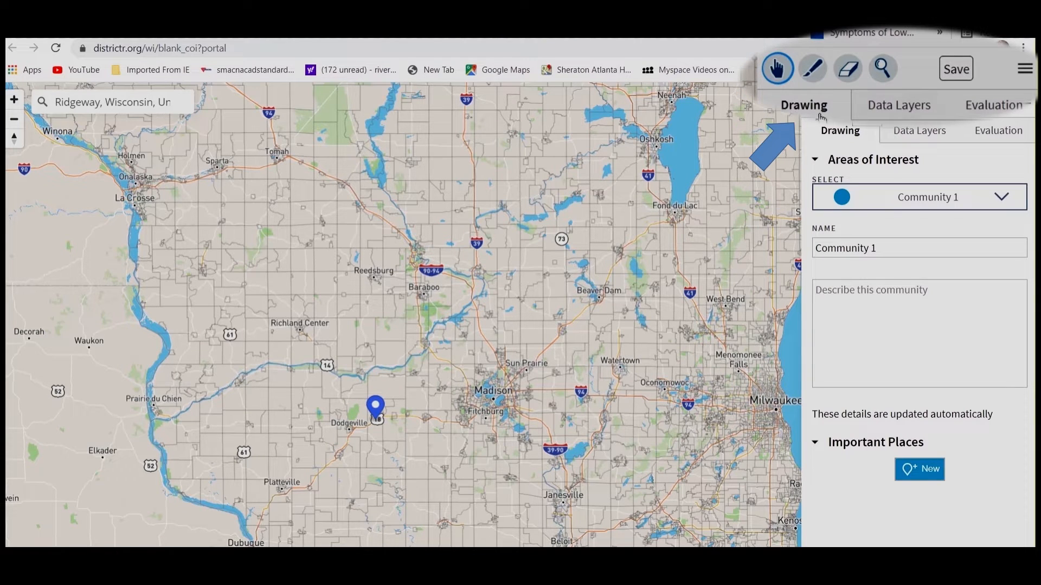
Paint the map units around Ridgeway and westward around Dodgeville into Community 1 with a brush size of 1.
{"action": "left_click", "coordinate": [813, 71]}
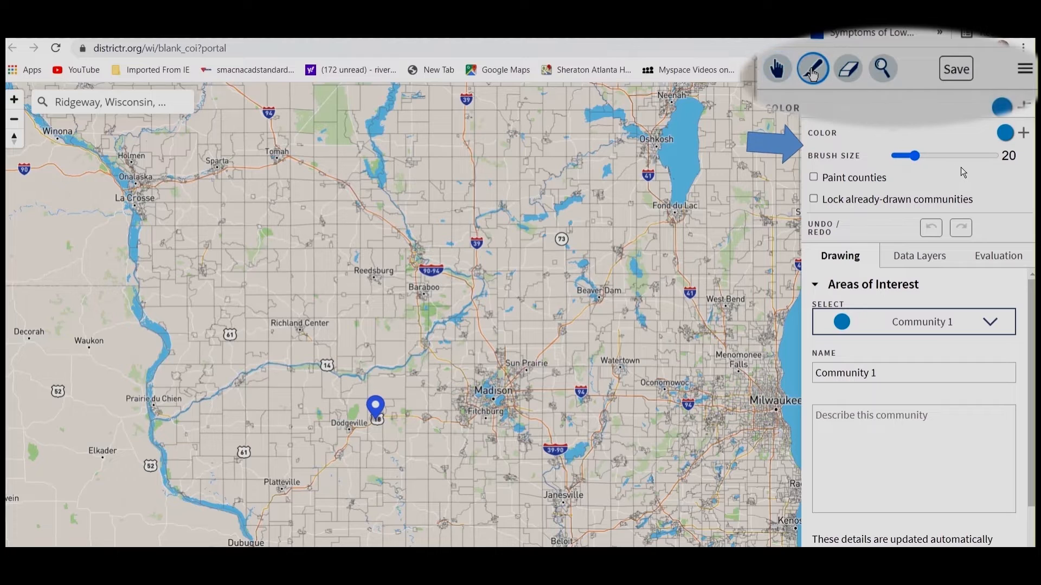
{"action": "mouse_move", "coordinate": [915, 157]}
{"action": "left_mouse_down"}
{"action": "mouse_move", "coordinate": [981, 158]}
{"action": "mouse_move", "coordinate": [894, 165]}
{"action": "left_mouse_up"}
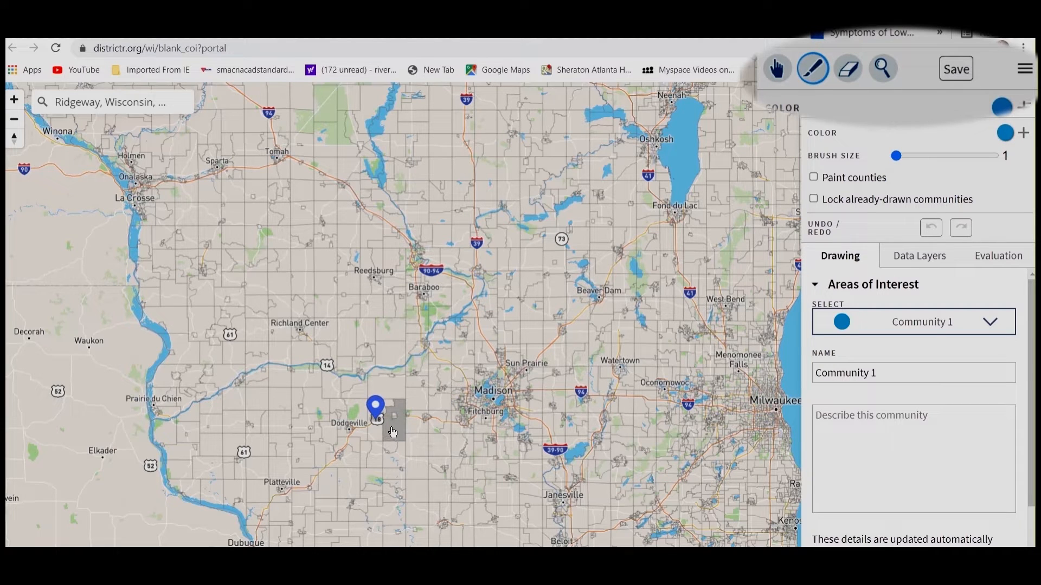
{"action": "scroll", "coordinate": [393, 432], "scroll_direction": "up", "scroll_amount": 5}
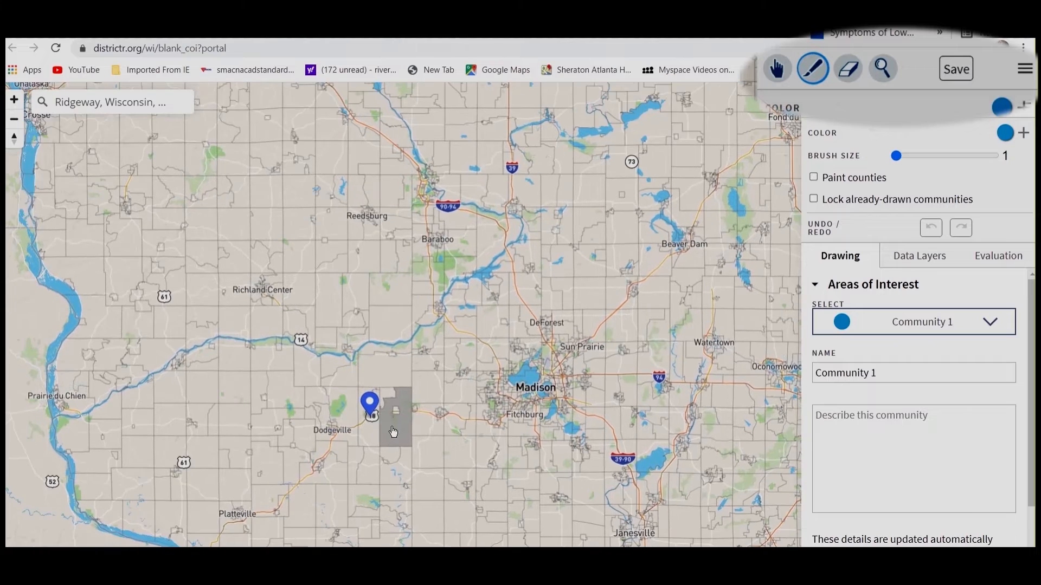
{"action": "scroll", "coordinate": [397, 434], "scroll_direction": "up", "scroll_amount": 1}
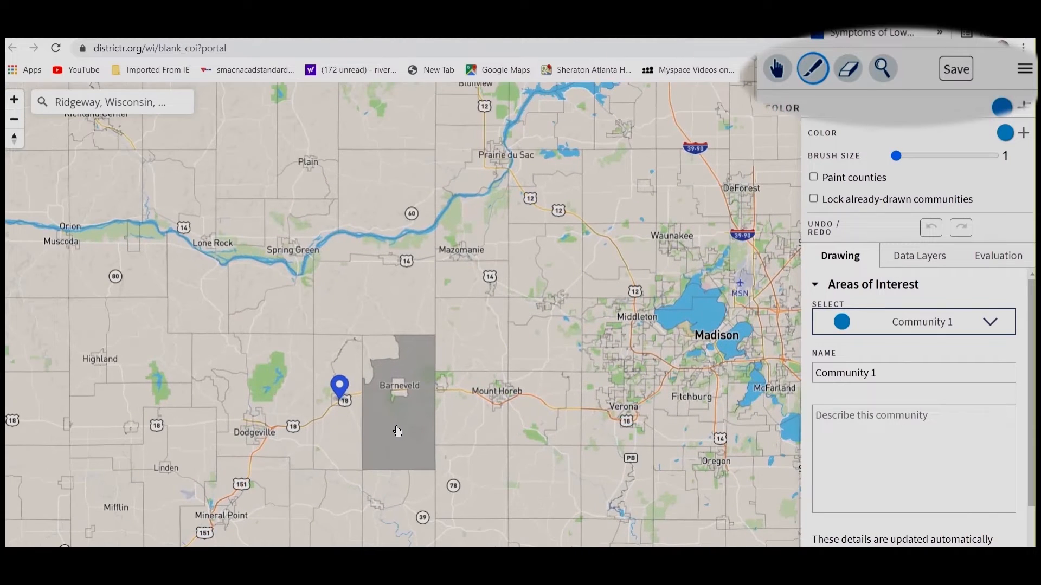
{"action": "left_click", "coordinate": [352, 426]}
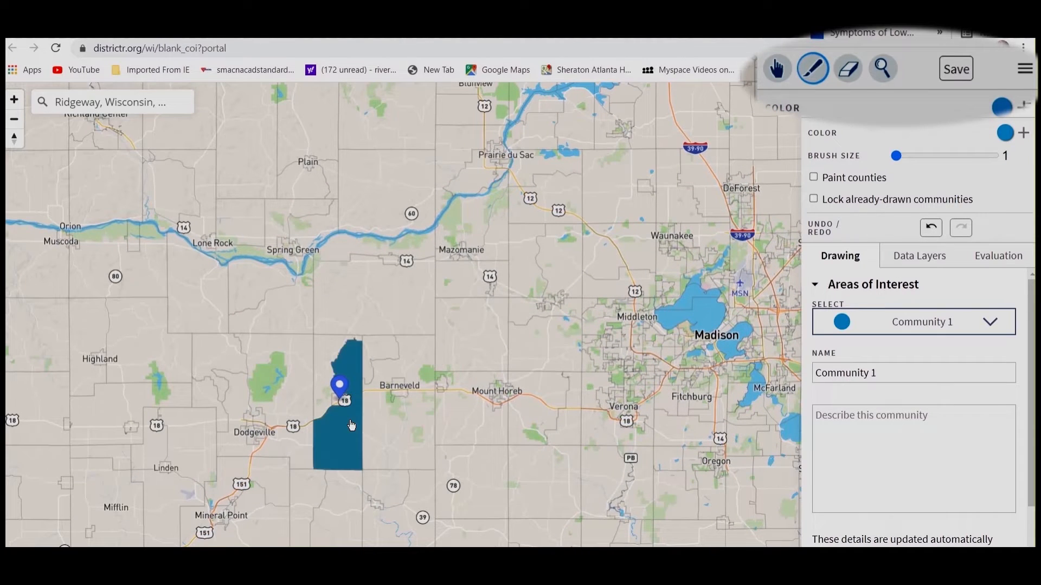
{"action": "left_click", "coordinate": [320, 392]}
{"action": "left_click", "coordinate": [378, 355]}
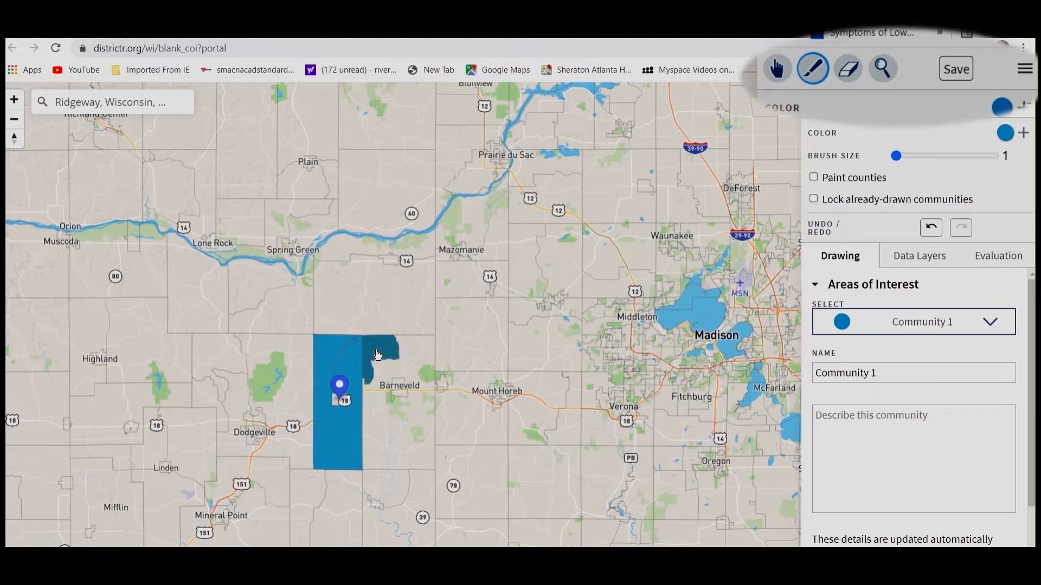
{"action": "left_click", "coordinate": [284, 391]}
{"action": "left_click", "coordinate": [294, 439]}
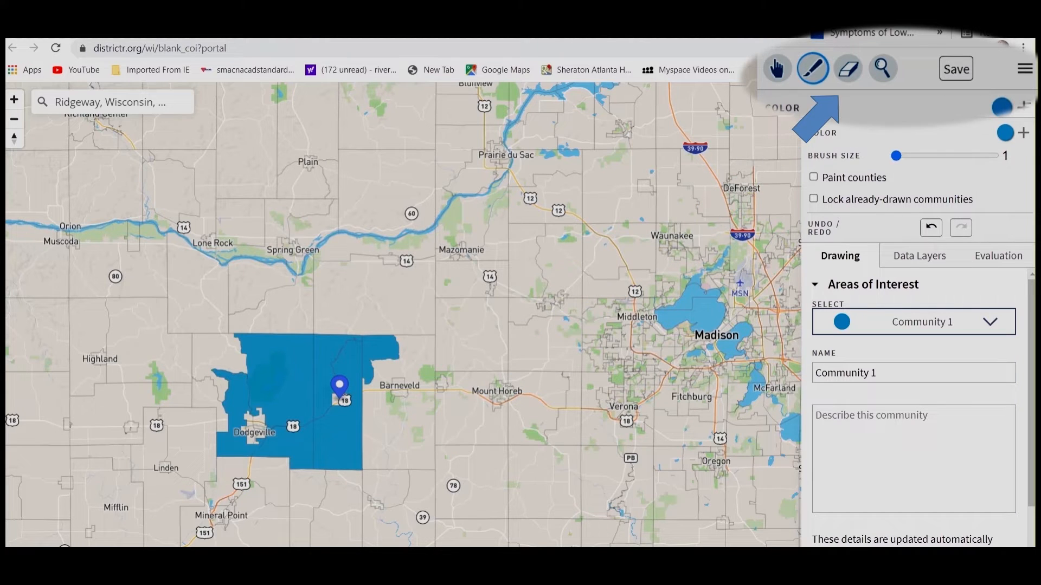
Erase the painted units northwest of Barneveld and around Dodgeville from Community 1 with an eraser size of 1.
{"action": "left_click", "coordinate": [879, 100]}
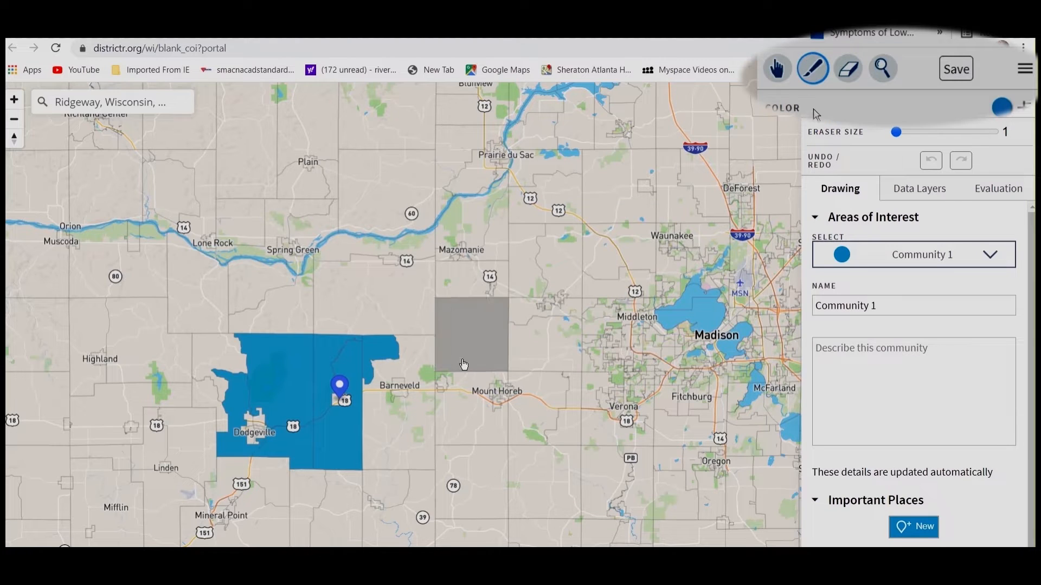
{"action": "left_click", "coordinate": [383, 354]}
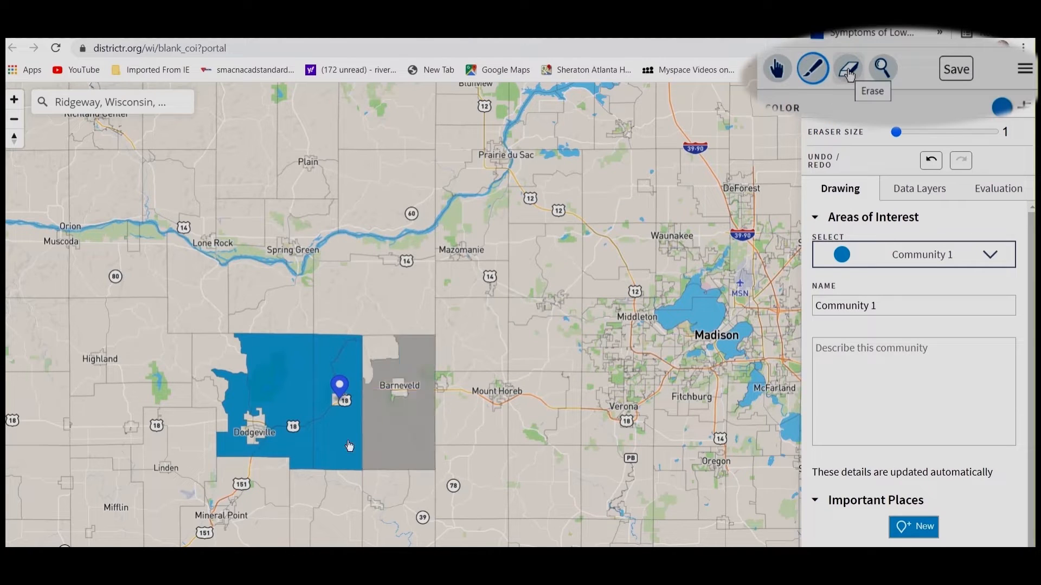
{"action": "left_click", "coordinate": [233, 450]}
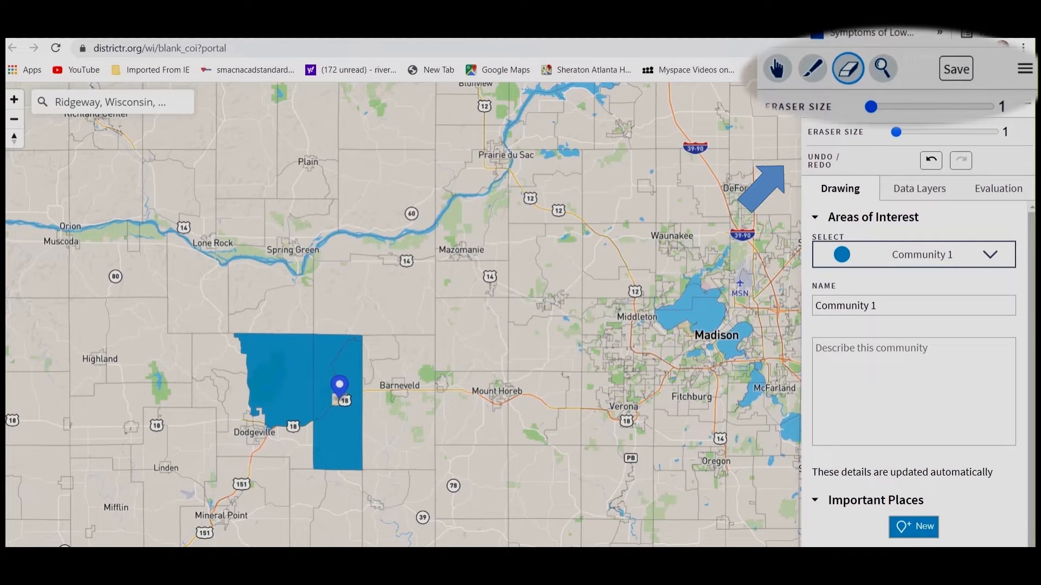
Compare the southern Wisconsin map with and without the county boundaries overlay, leaving the overlay off.
{"action": "left_click", "coordinate": [906, 100]}
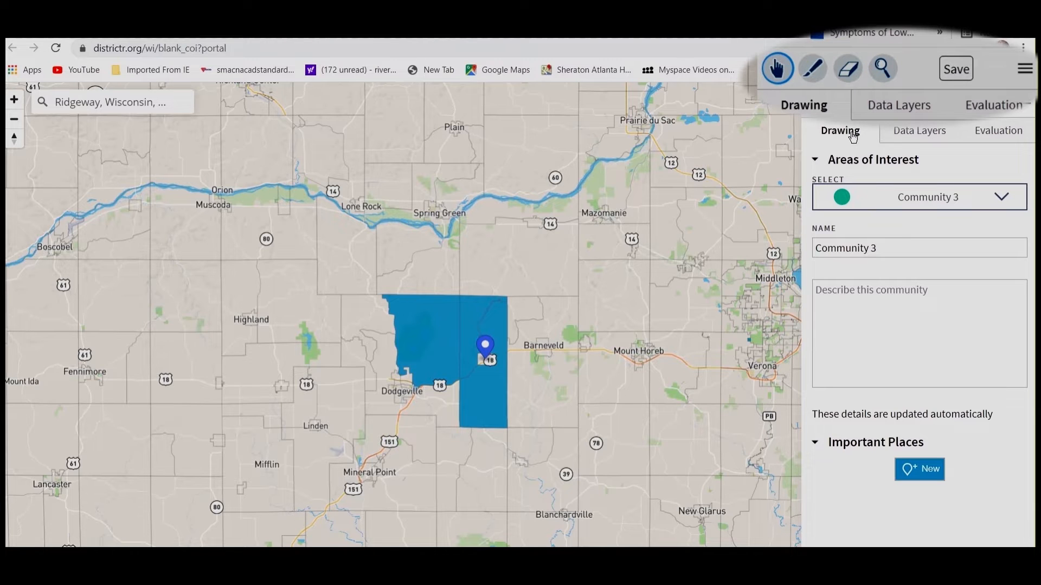
{"action": "scroll", "coordinate": [680, 191], "scroll_direction": "down", "scroll_amount": 5}
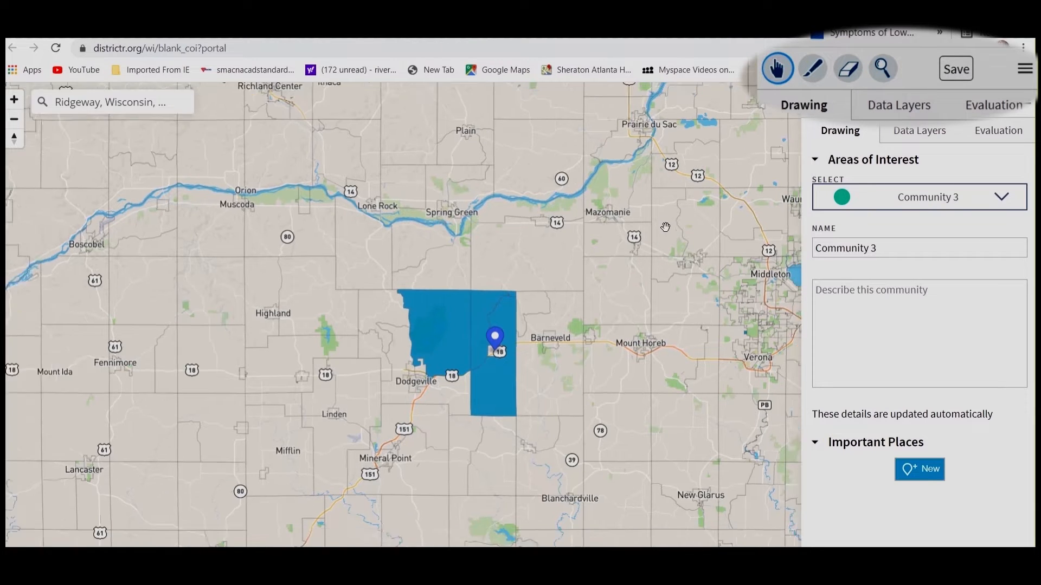
{"action": "left_click_drag", "start_coordinate": [670, 257], "coordinate": [387, 374]}
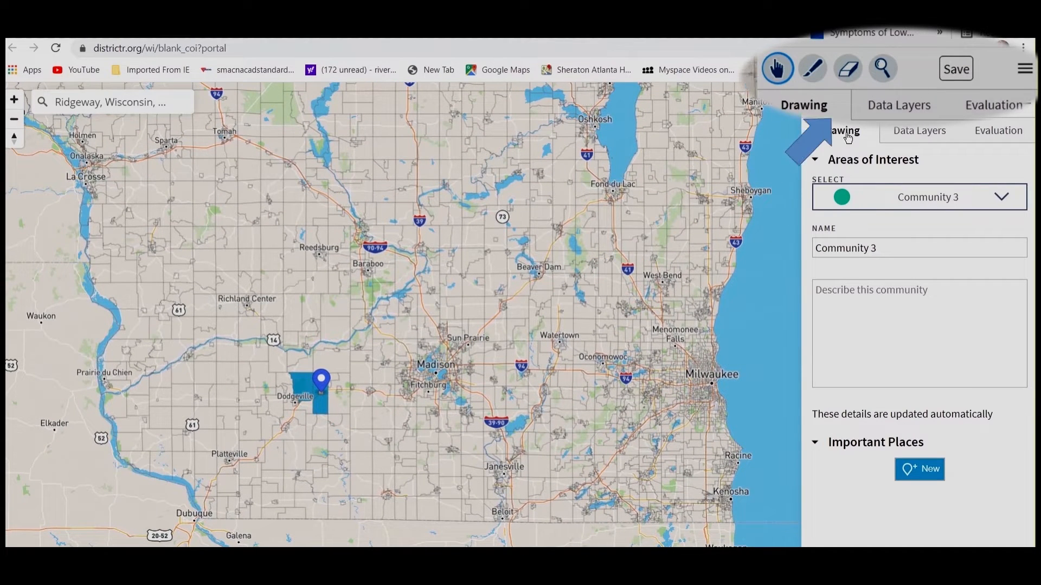
{"action": "left_click", "coordinate": [922, 133]}
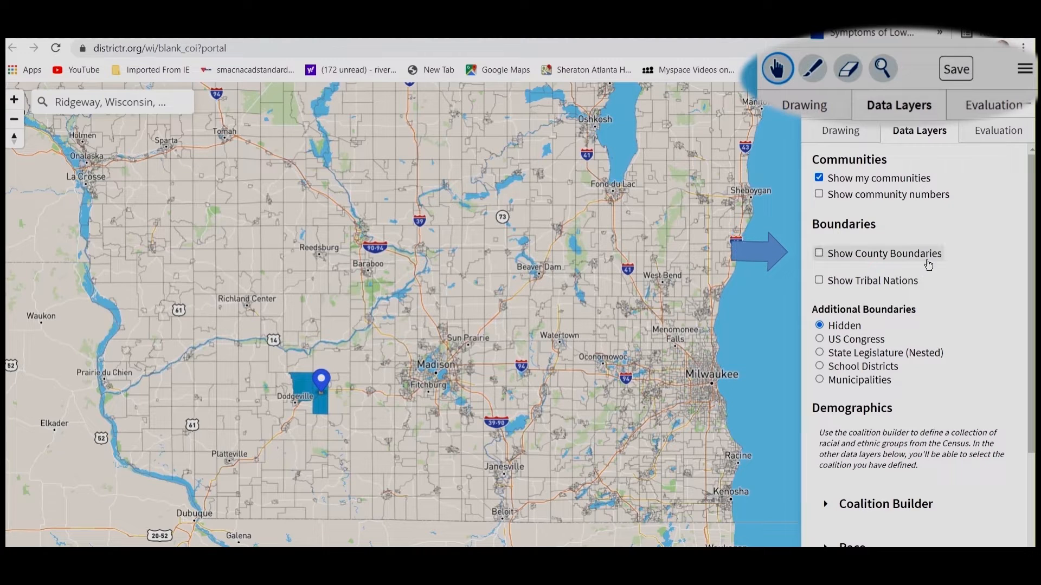
{"action": "left_click", "coordinate": [819, 255]}
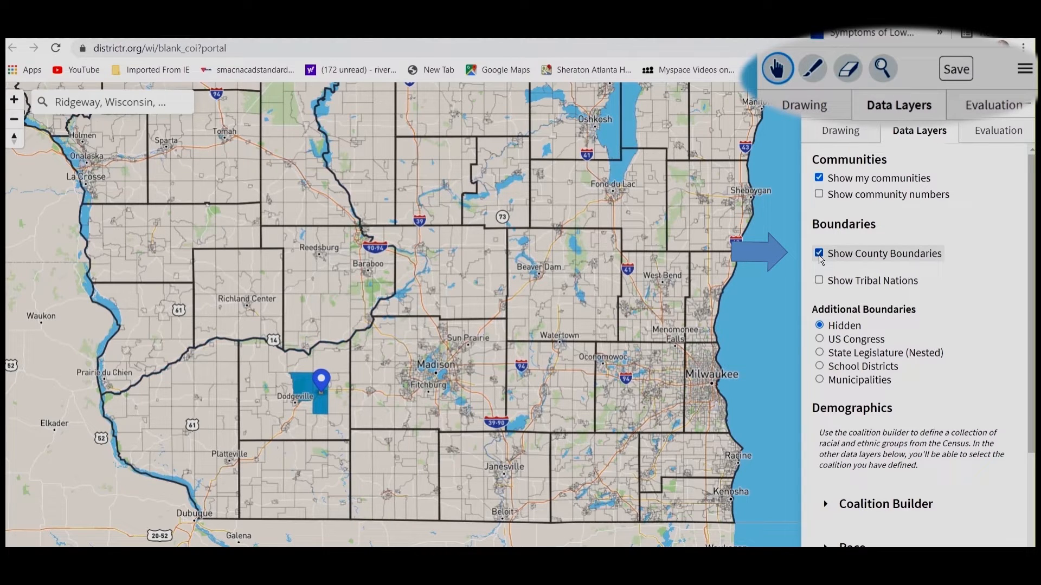
{"action": "left_click", "coordinate": [819, 254]}
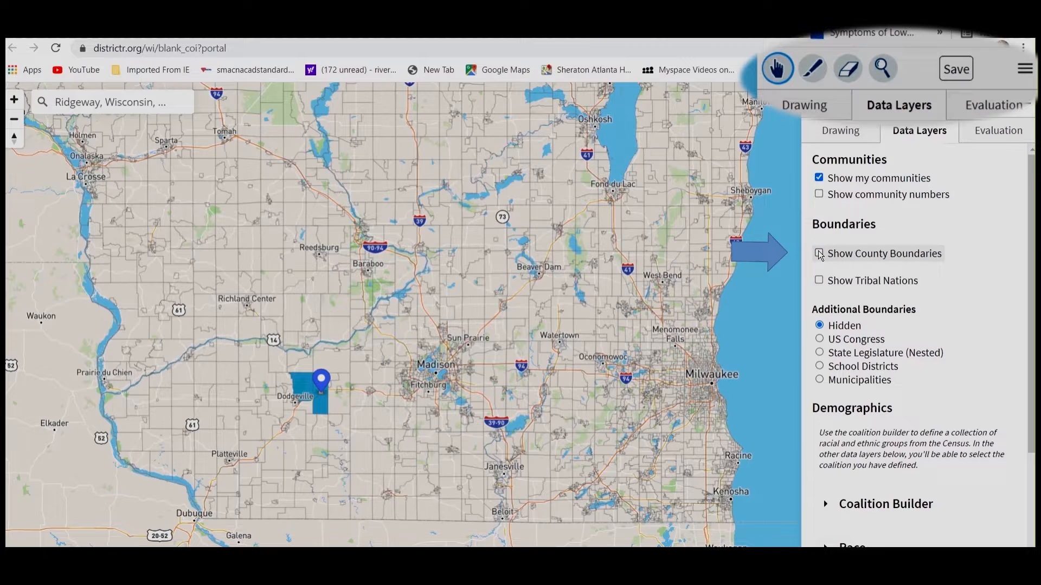
{"action": "left_click", "coordinate": [819, 254]}
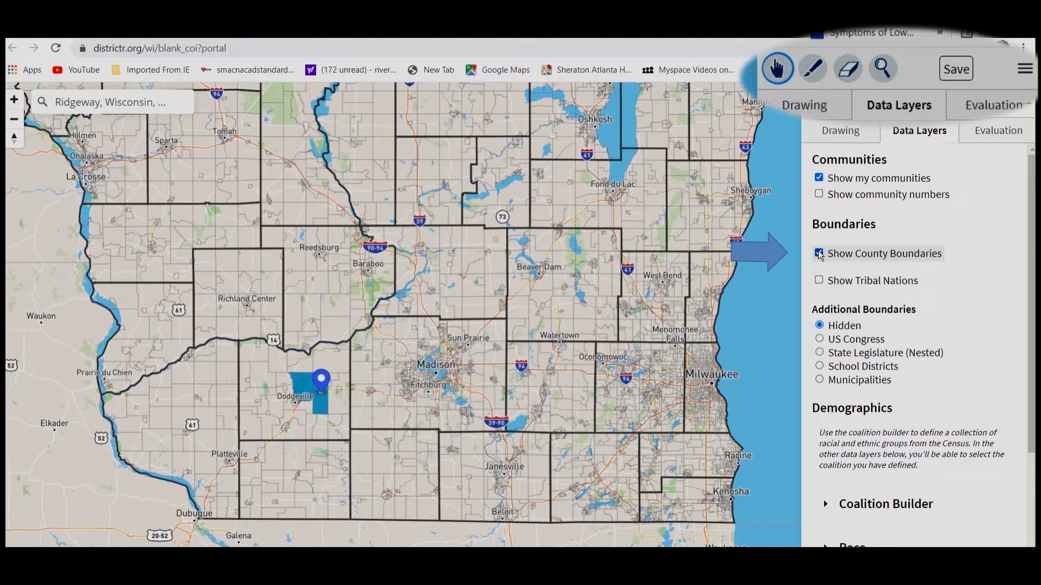
{"action": "left_click", "coordinate": [819, 254]}
{"action": "left_click", "coordinate": [819, 254]}
{"action": "left_click", "coordinate": [820, 254]}
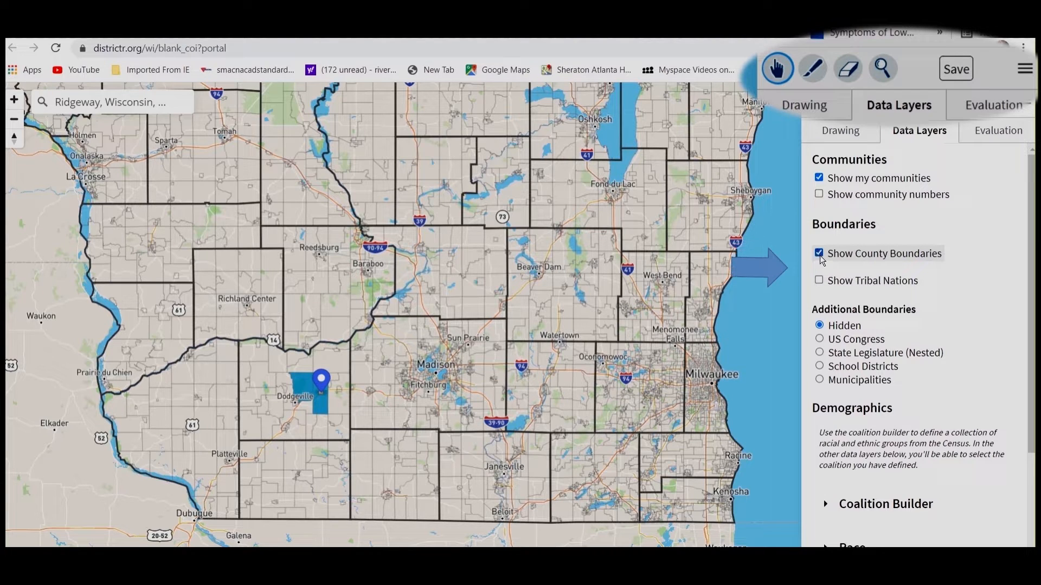
{"action": "left_click", "coordinate": [819, 254]}
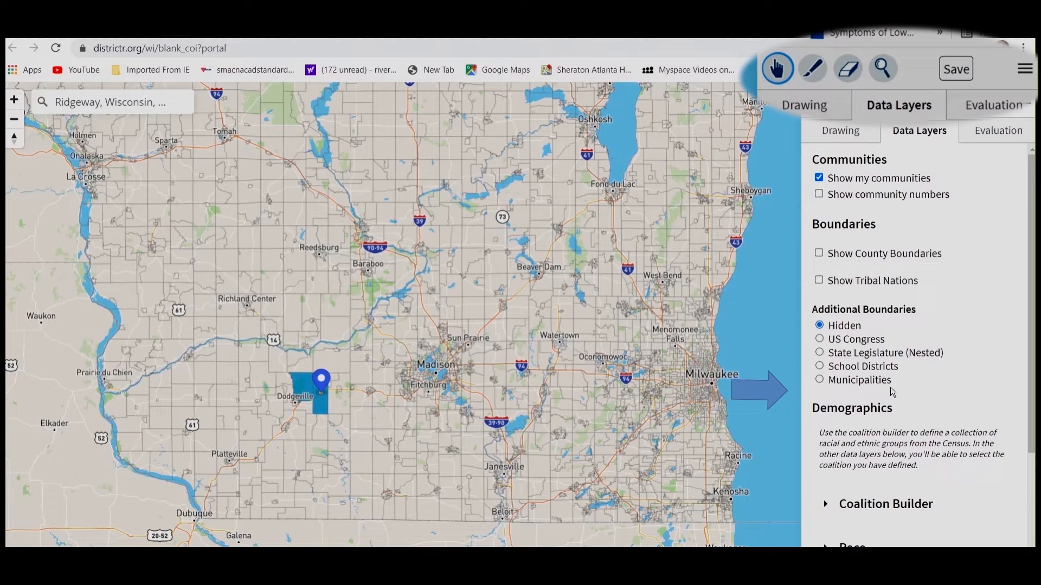
Overlay the municipality boundaries on the map and switch the additional boundaries to School Districts.
{"action": "left_click", "coordinate": [820, 380]}
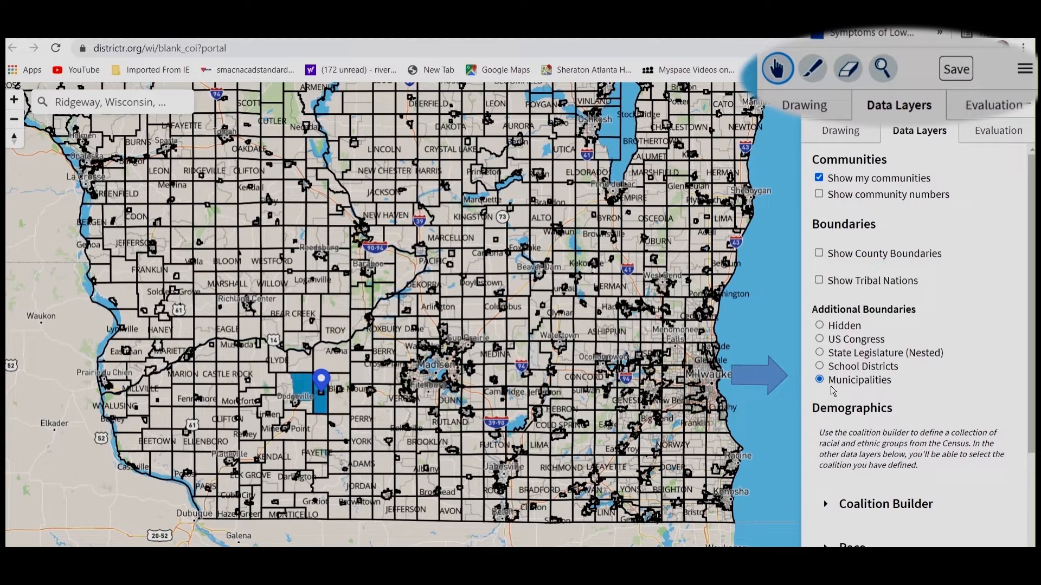
{"action": "left_click", "coordinate": [819, 366]}
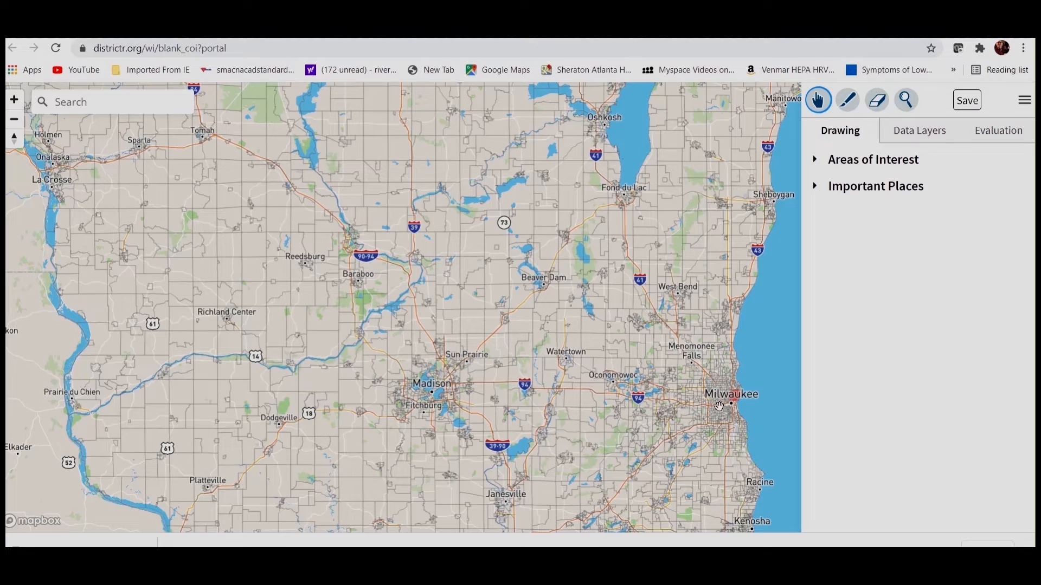
Examine the painted communities just north of downtown Milwaukee at close range.
{"action": "scroll", "coordinate": [718, 411], "scroll_direction": "up", "scroll_amount": 3}
{"action": "left_click_drag", "start_coordinate": [699, 431], "coordinate": [505, 419]}
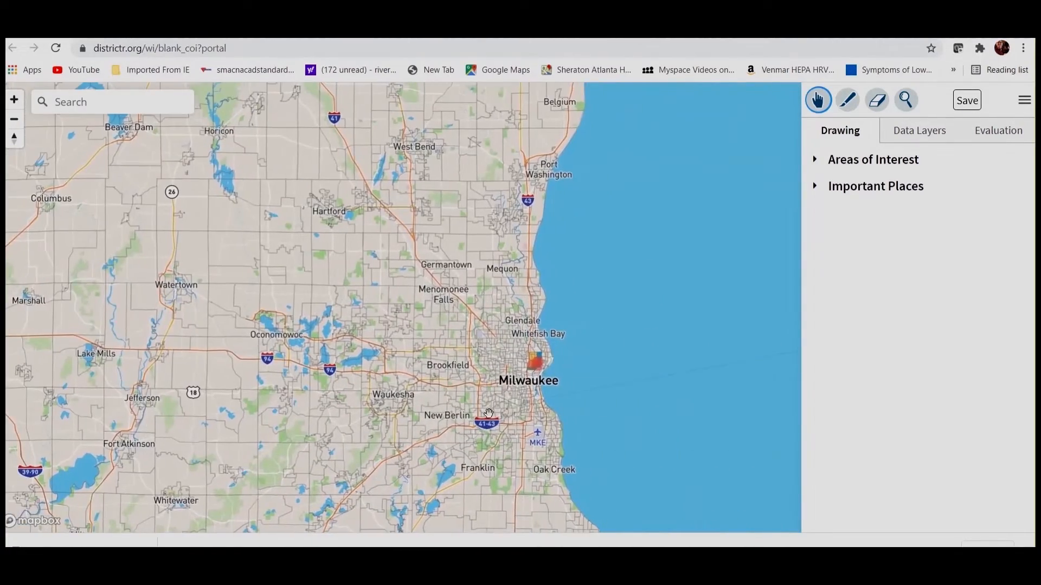
{"action": "scroll", "coordinate": [503, 417], "scroll_direction": "up", "scroll_amount": 2}
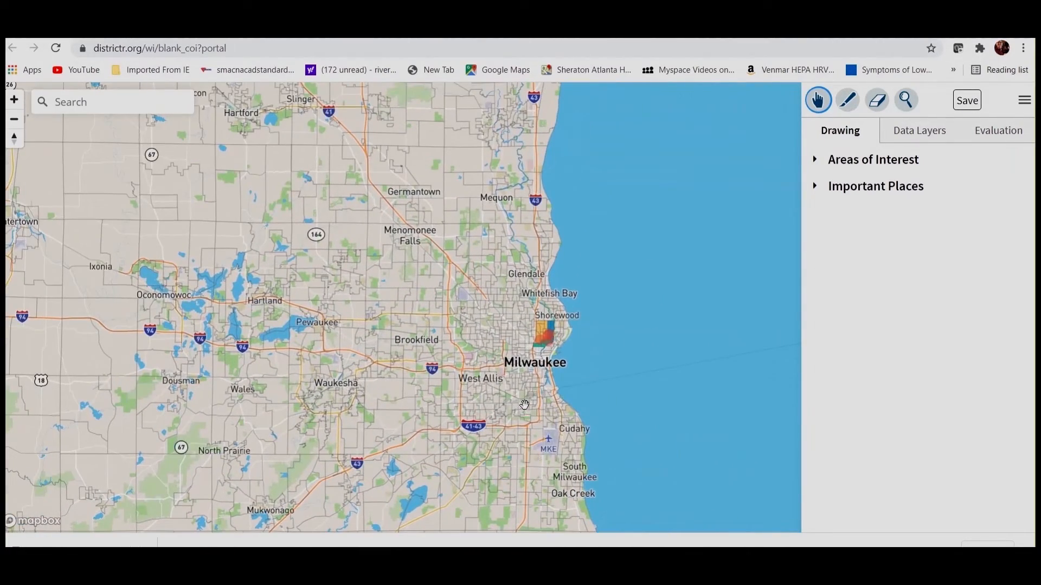
{"action": "scroll", "coordinate": [525, 403], "scroll_direction": "up", "scroll_amount": 3}
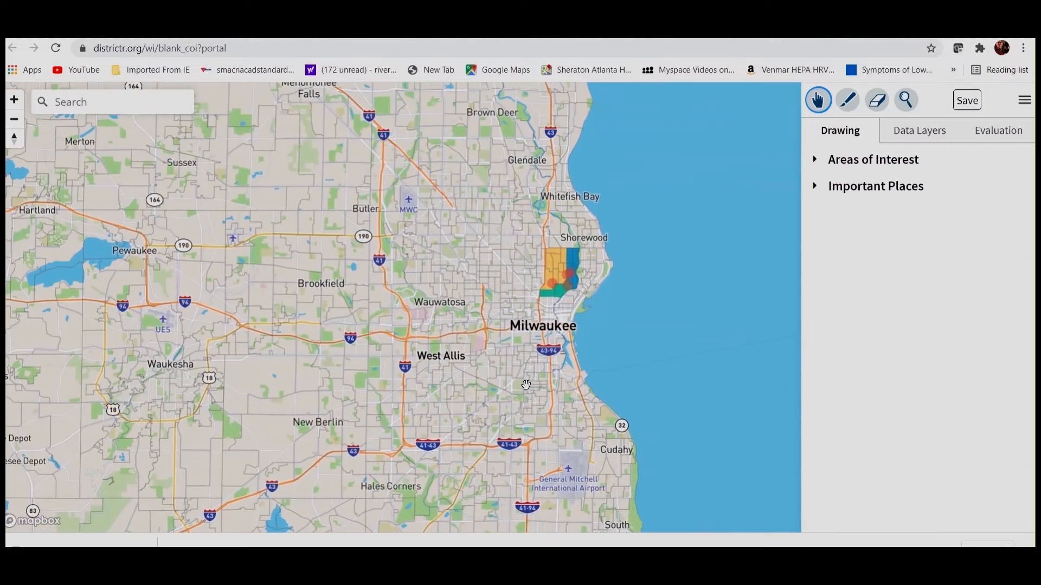
{"action": "left_click_drag", "start_coordinate": [525, 404], "coordinate": [513, 463]}
{"action": "scroll", "coordinate": [515, 462], "scroll_direction": "up", "scroll_amount": 2}
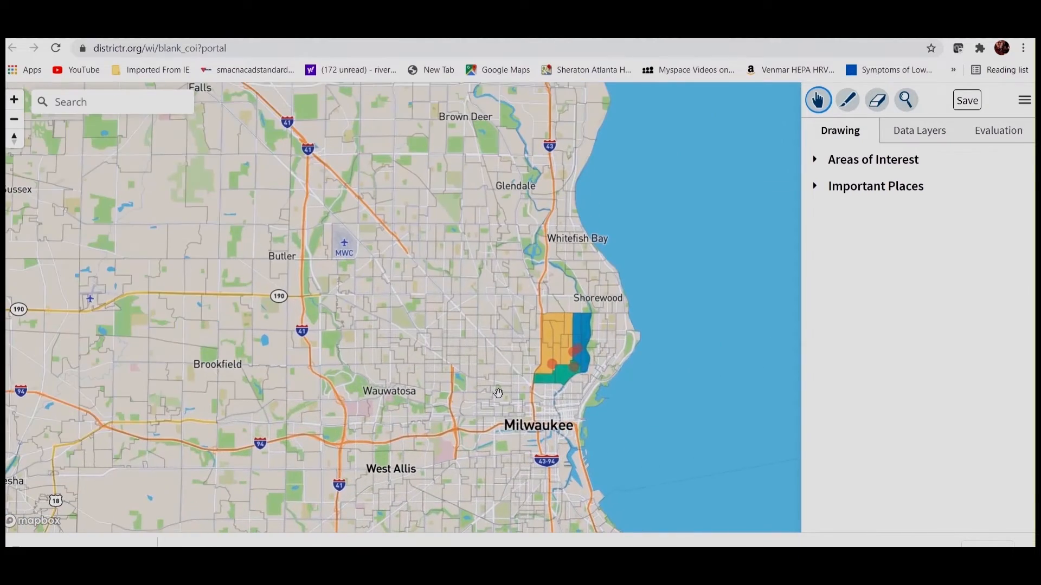
{"action": "scroll", "coordinate": [495, 379], "scroll_direction": "up", "scroll_amount": 2}
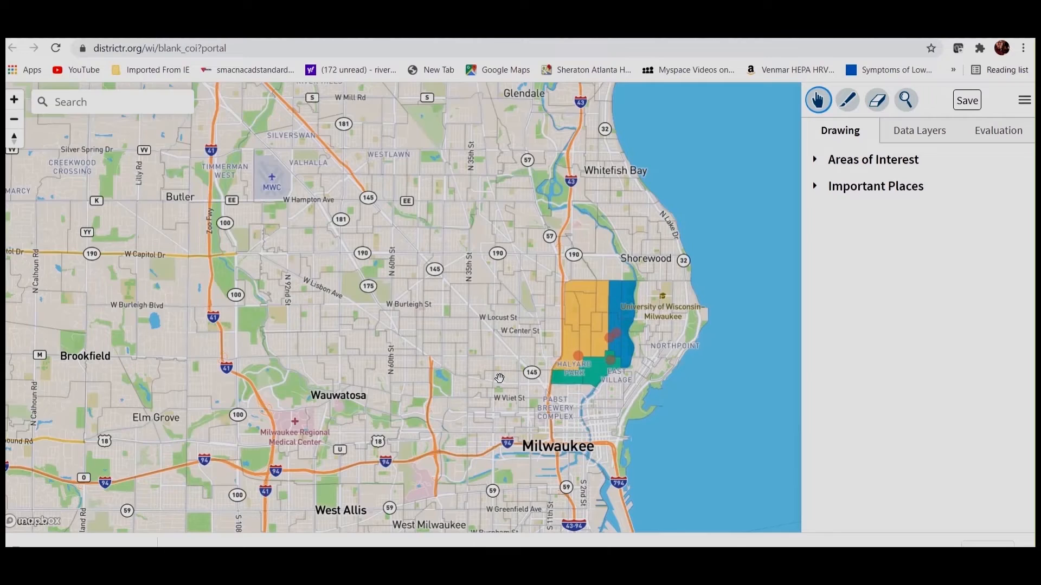
{"action": "scroll", "coordinate": [501, 377], "scroll_direction": "up", "scroll_amount": 1}
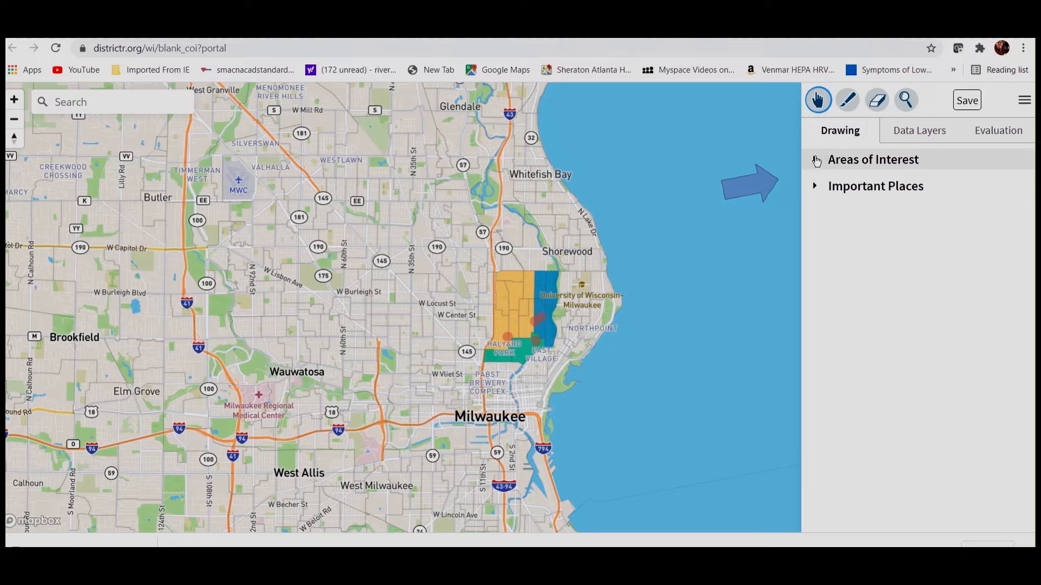
Review the Areas of Interest details for Brewers Hill and the list of defined communities, and collapse the section.
{"action": "left_click", "coordinate": [814, 161]}
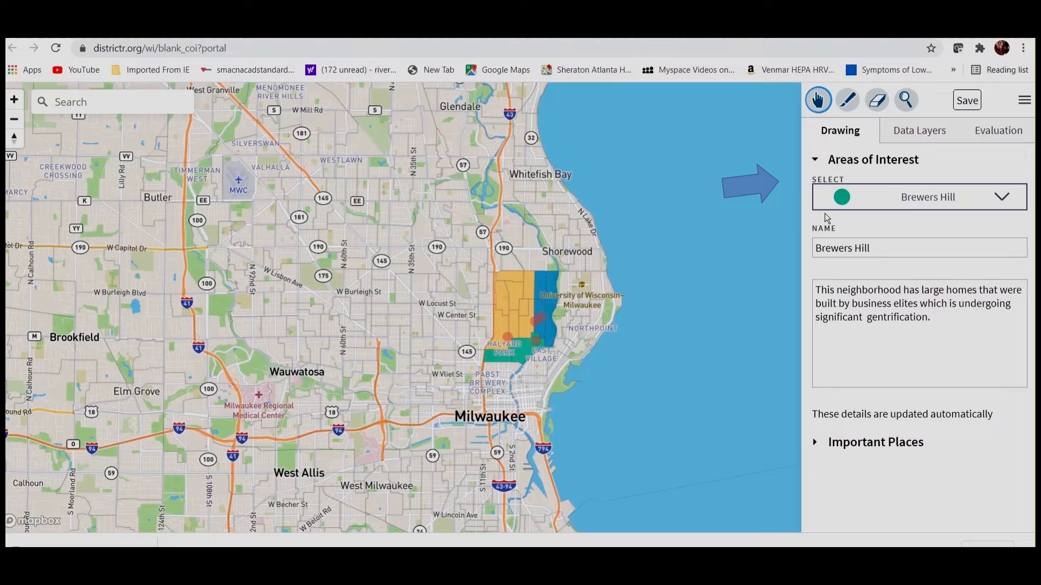
{"action": "left_click", "coordinate": [1001, 201]}
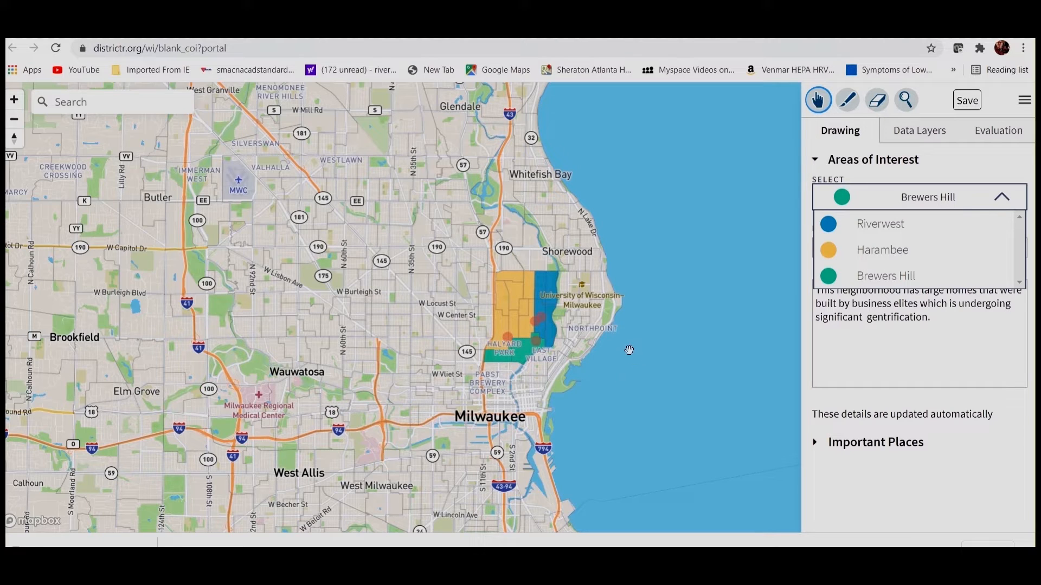
{"action": "left_click", "coordinate": [818, 169]}
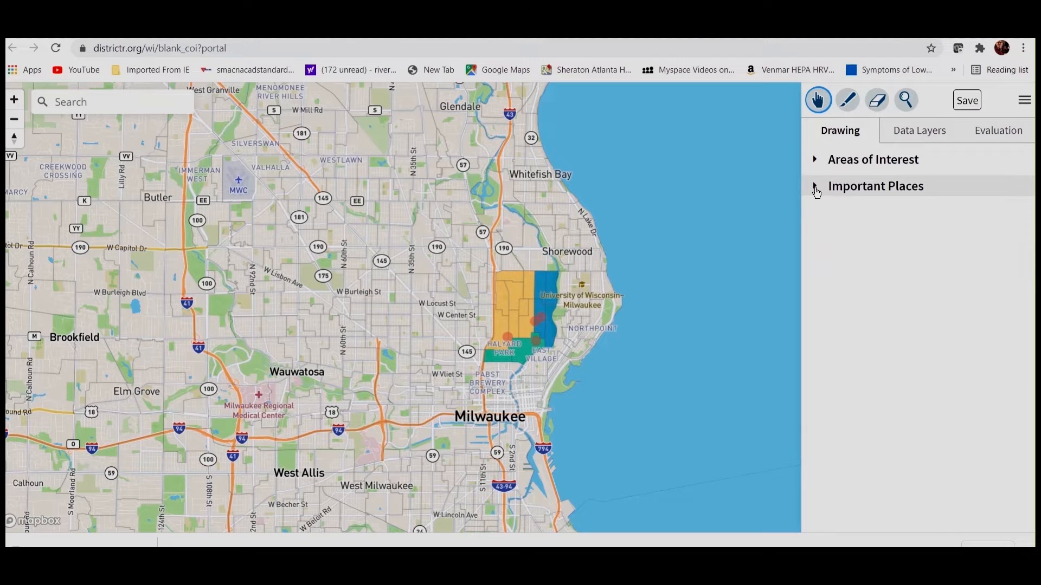
Show the Important Places details for Jazz Gallery Center for the Arts and inspect the place marker in the blue community.
{"action": "left_click", "coordinate": [816, 190]}
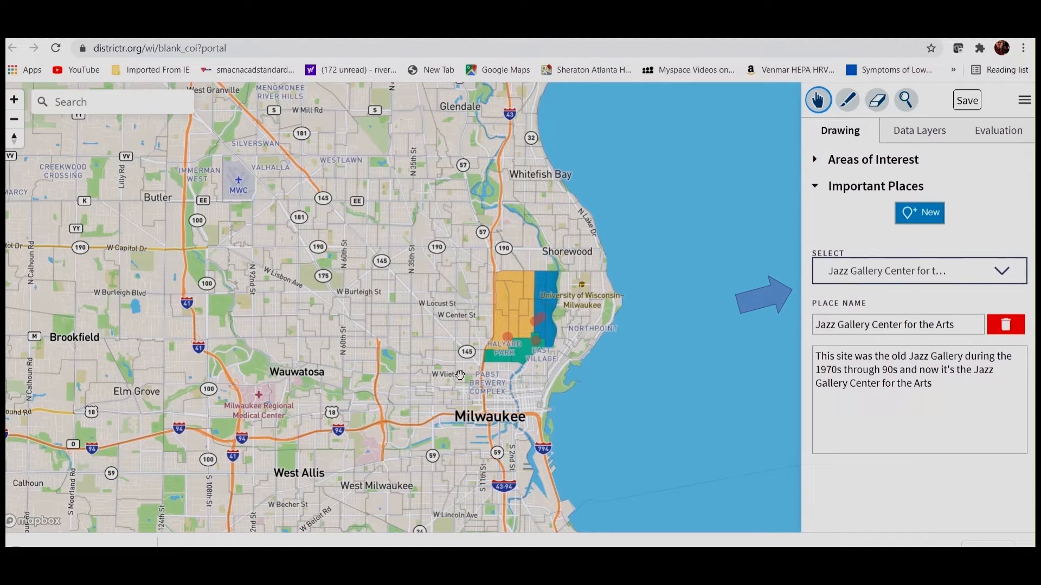
{"action": "scroll", "coordinate": [469, 372], "scroll_direction": "up", "scroll_amount": 2}
{"action": "scroll", "coordinate": [526, 395], "scroll_direction": "up", "scroll_amount": 2}
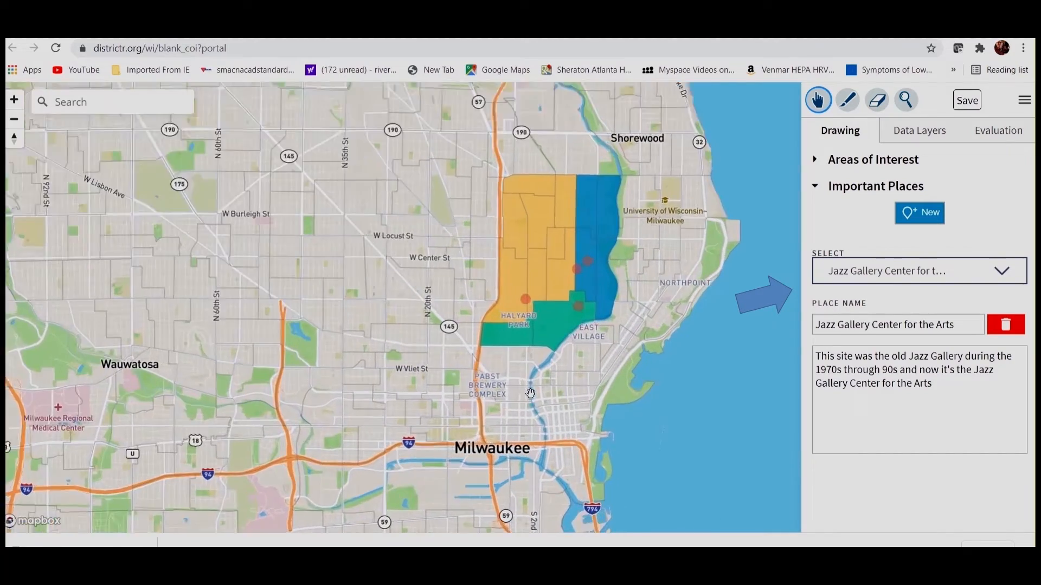
{"action": "scroll", "coordinate": [530, 393], "scroll_direction": "up", "scroll_amount": 2}
{"action": "scroll", "coordinate": [442, 397], "scroll_direction": "up", "scroll_amount": 2}
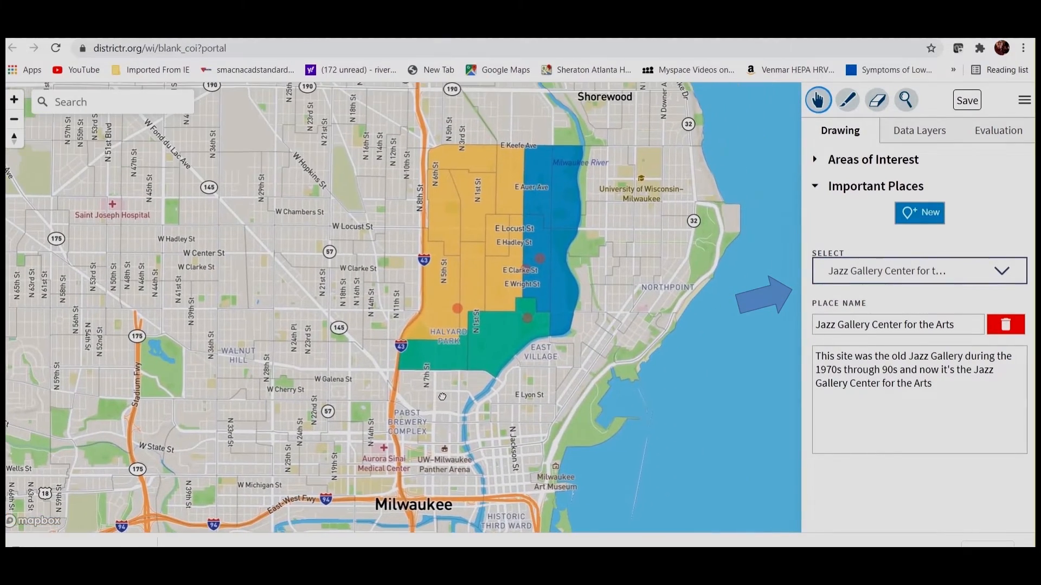
{"action": "mouse_move", "coordinate": [540, 261]}
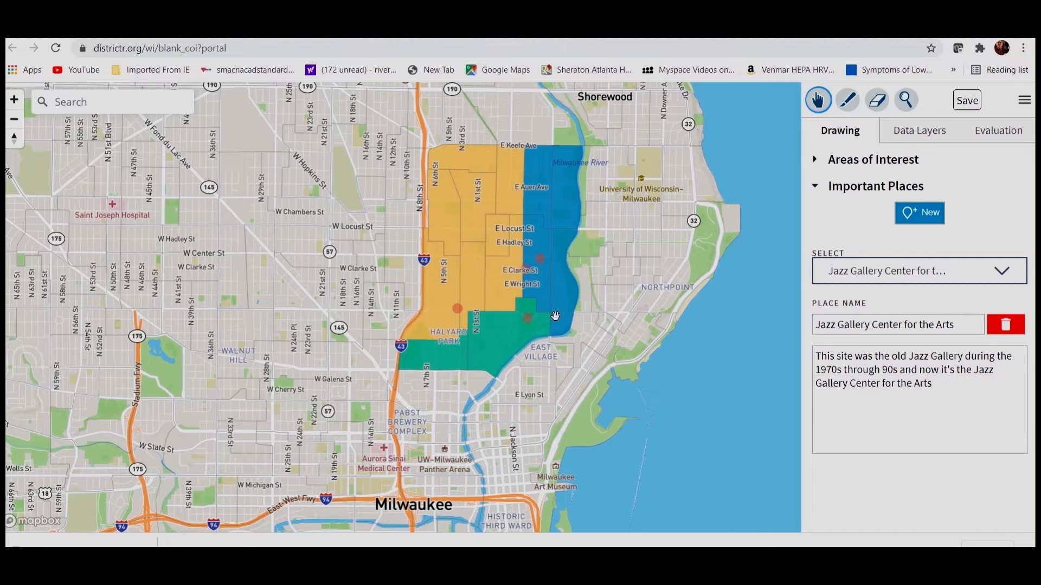
Inspect the important place marker in the green Brewers Hill community and its surroundings near the Milwaukee River.
{"action": "mouse_move", "coordinate": [526, 318]}
{"action": "scroll", "coordinate": [564, 336], "scroll_direction": "up", "scroll_amount": 2}
{"action": "scroll", "coordinate": [563, 341], "scroll_direction": "up", "scroll_amount": 5}
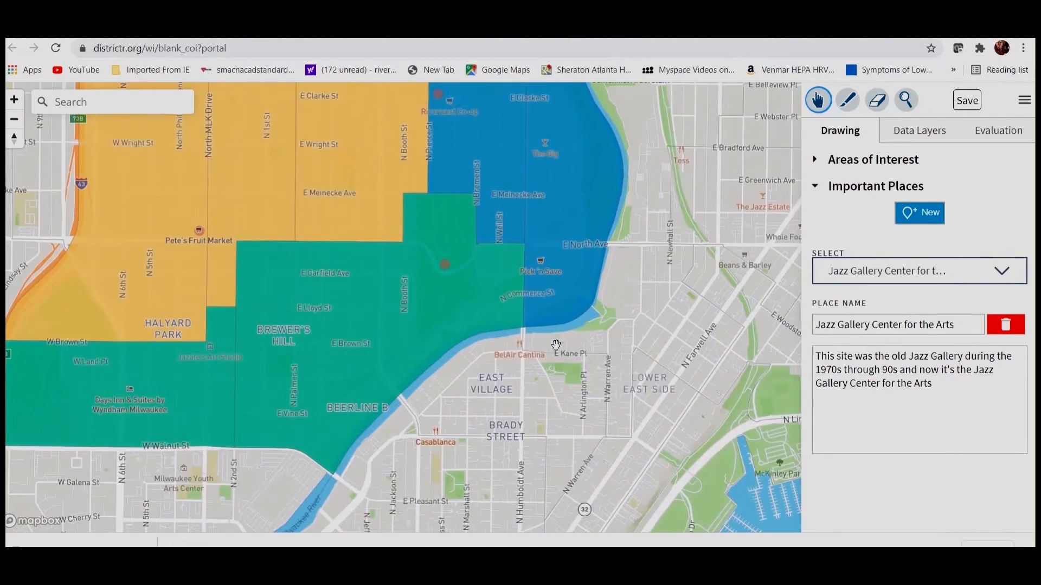
{"action": "left_click_drag", "start_coordinate": [452, 271], "coordinate": [436, 383]}
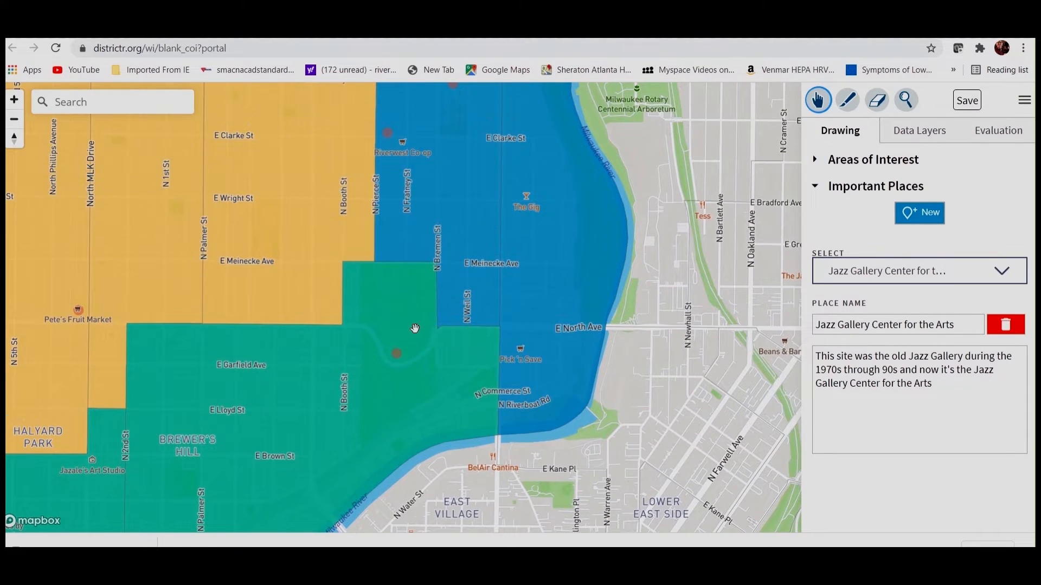
{"action": "left_click_drag", "start_coordinate": [635, 374], "coordinate": [477, 361]}
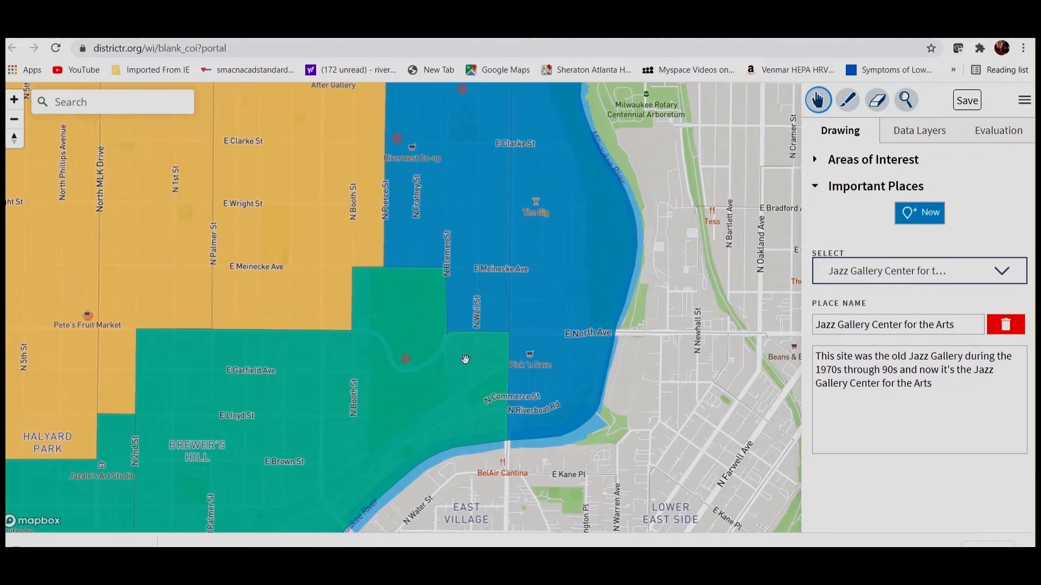
{"action": "scroll", "coordinate": [469, 348], "scroll_direction": "down", "scroll_amount": 5}
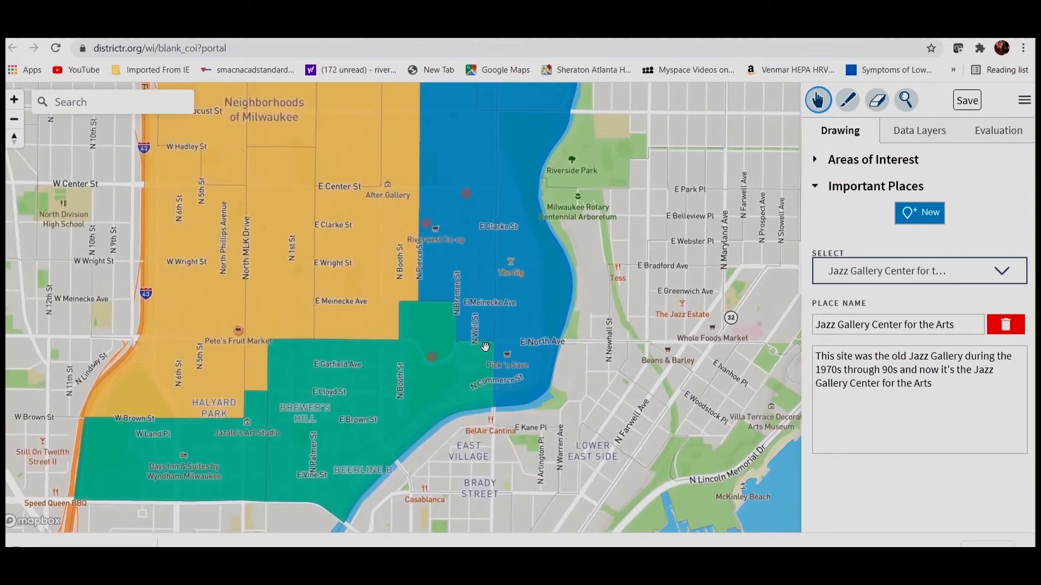
{"action": "scroll", "coordinate": [485, 355], "scroll_direction": "down", "scroll_amount": 3}
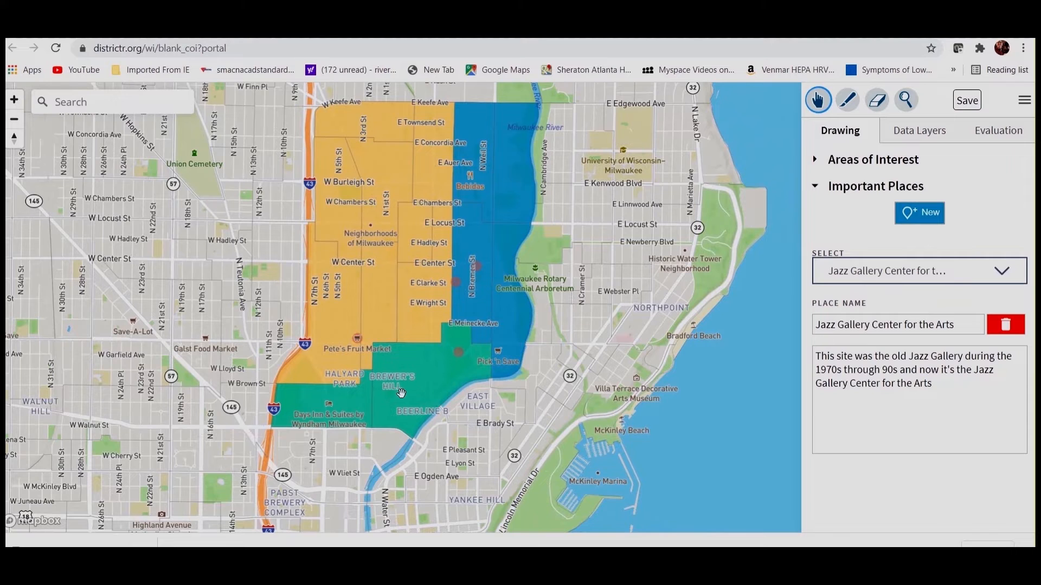
Read the description attached to the Pete's Fruit Market marker in the yellow community.
{"action": "scroll", "coordinate": [439, 373], "scroll_direction": "up", "scroll_amount": 6}
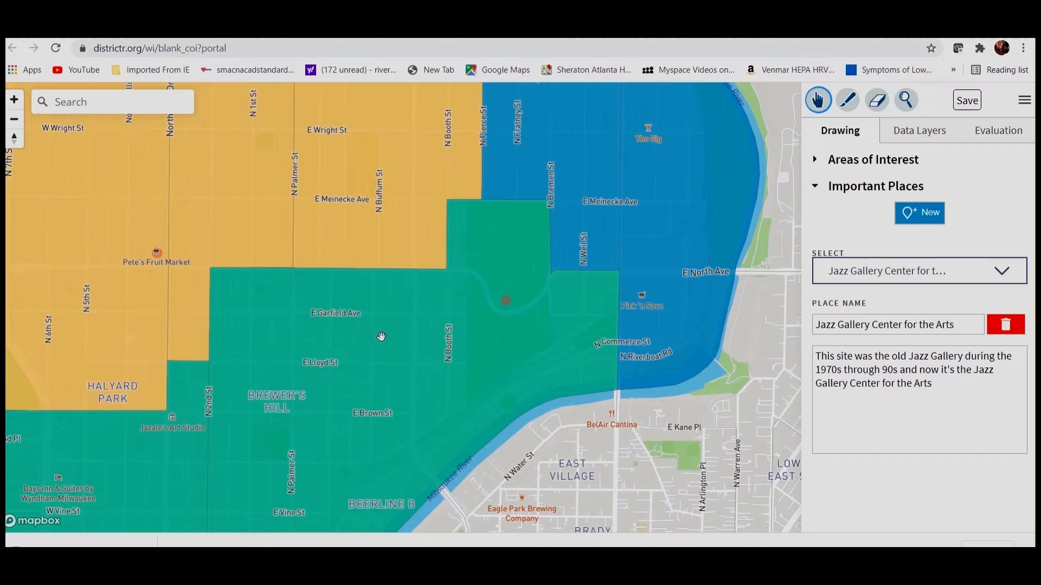
{"action": "scroll", "coordinate": [377, 336], "scroll_direction": "down", "scroll_amount": 2}
{"action": "scroll", "coordinate": [377, 336], "scroll_direction": "down", "scroll_amount": 2}
{"action": "scroll", "coordinate": [358, 342], "scroll_direction": "down", "scroll_amount": 2}
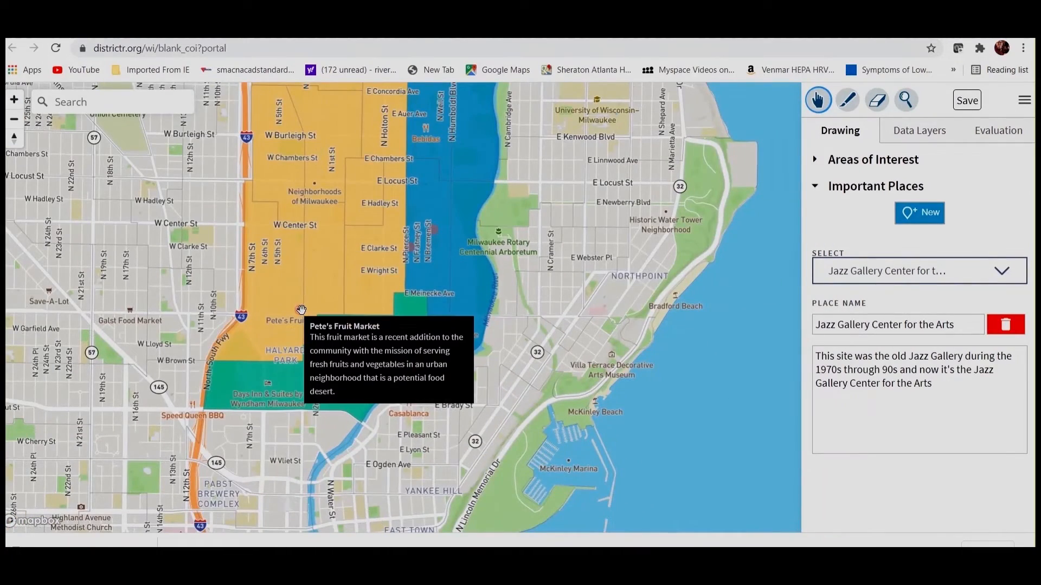
{"action": "mouse_move", "coordinate": [297, 310]}
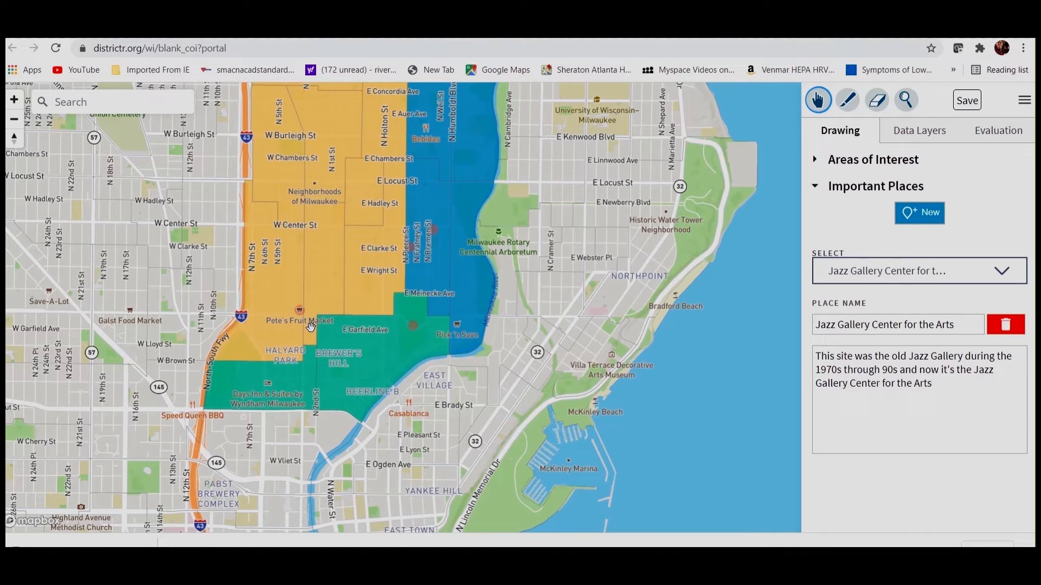
Save the Milwaukee communities plan and proceed to the public comment portal's map submission form.
{"action": "scroll", "coordinate": [326, 327], "scroll_direction": "down", "scroll_amount": 3}
{"action": "scroll", "coordinate": [327, 326], "scroll_direction": "down", "scroll_amount": 2}
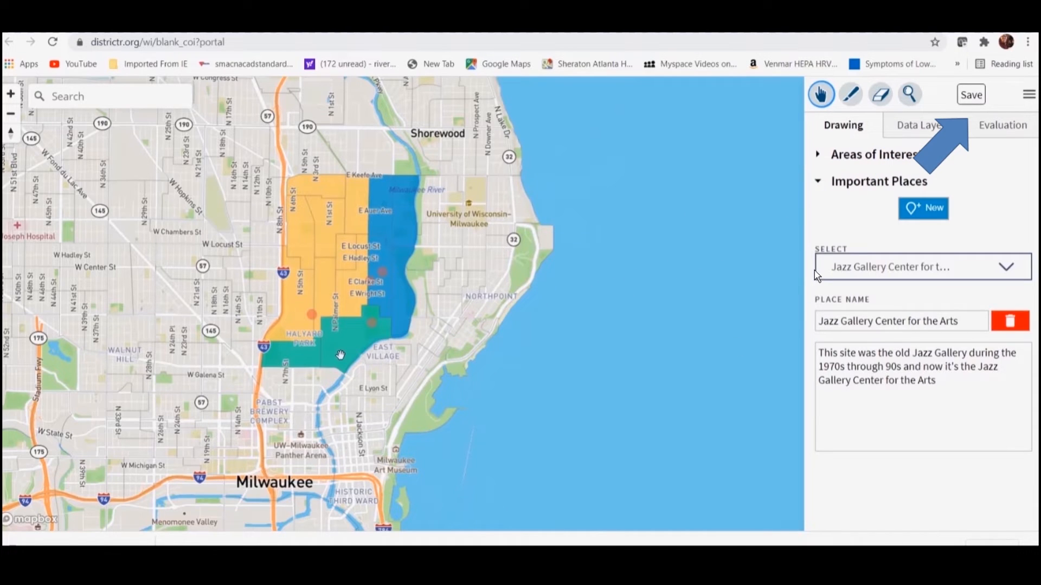
{"action": "left_click", "coordinate": [966, 100]}
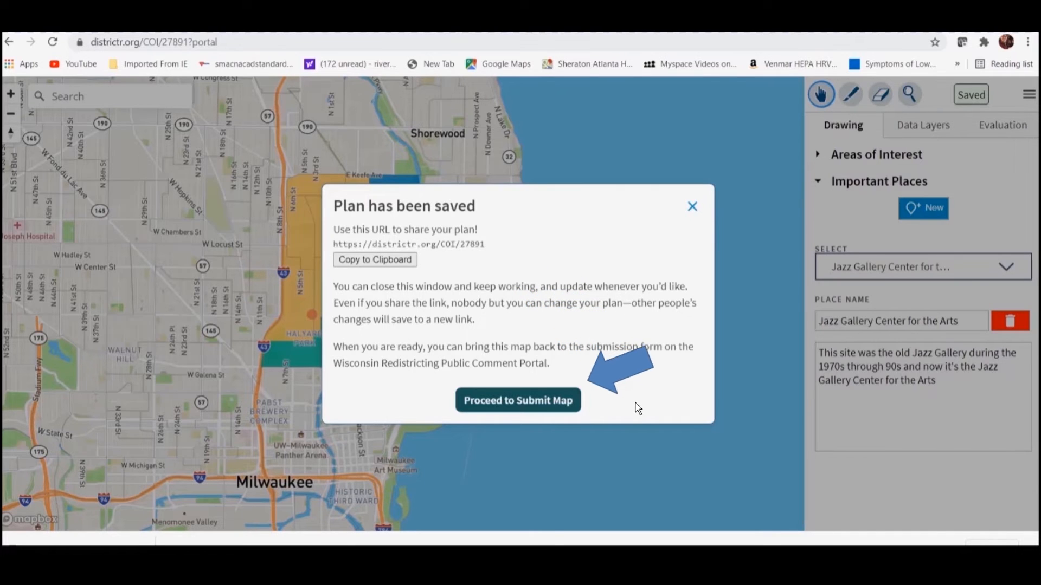
{"action": "left_click", "coordinate": [507, 408]}
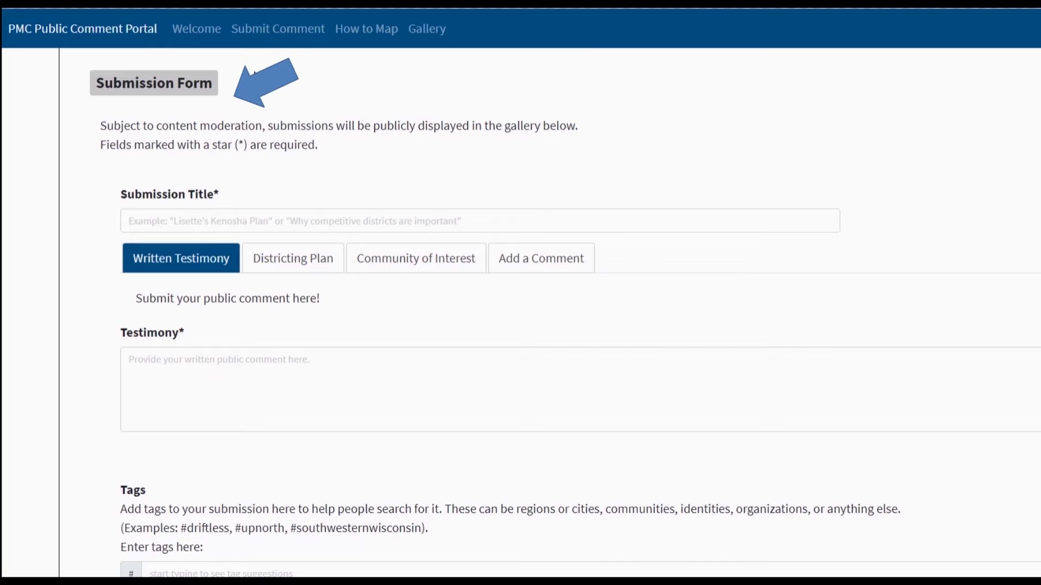
Give the submission the title "Milwaukee Neighborhoods - Three Make One".
{"action": "left_click", "coordinate": [233, 222]}
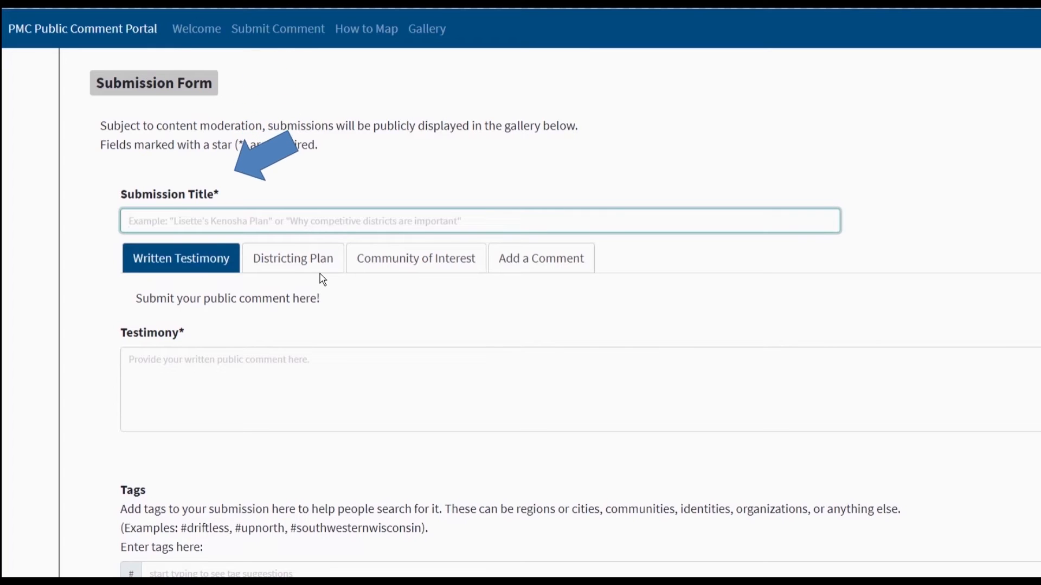
{"action": "type", "text": "Milwaukee"}
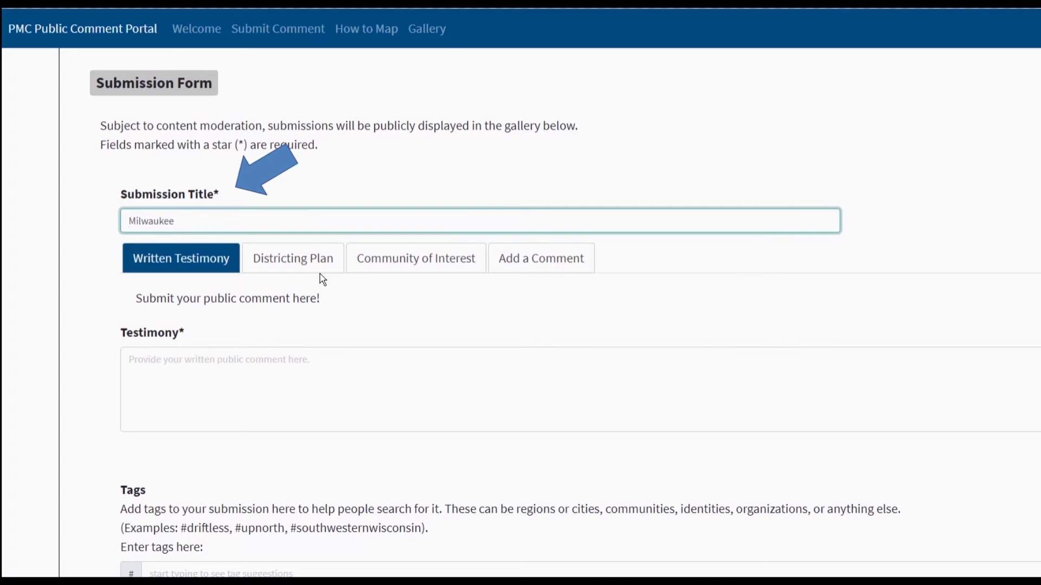
{"action": "type", "text": " Neighborhoods - Three"}
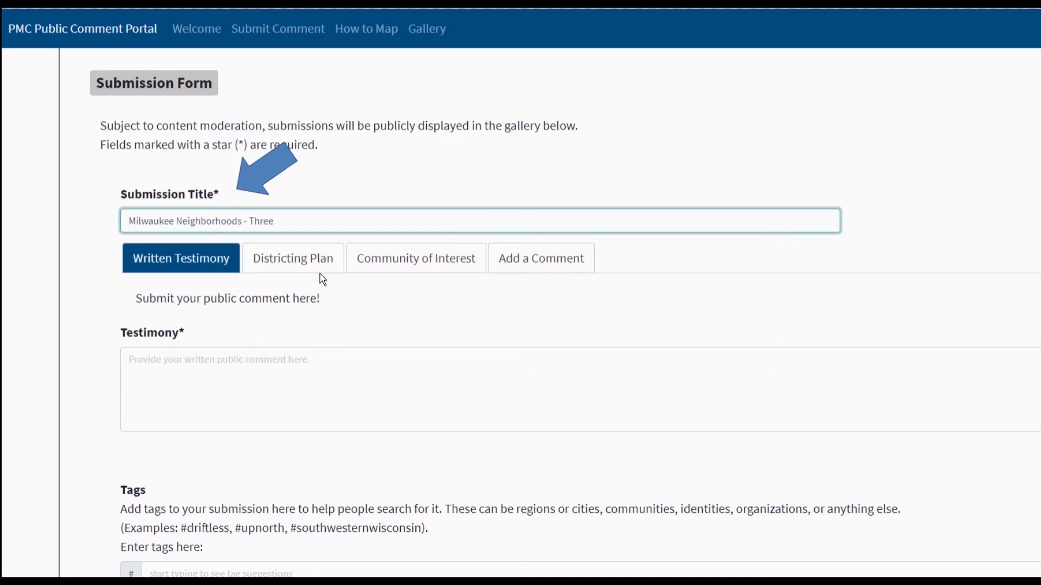
{"action": "type", "text": " Maee ON"}
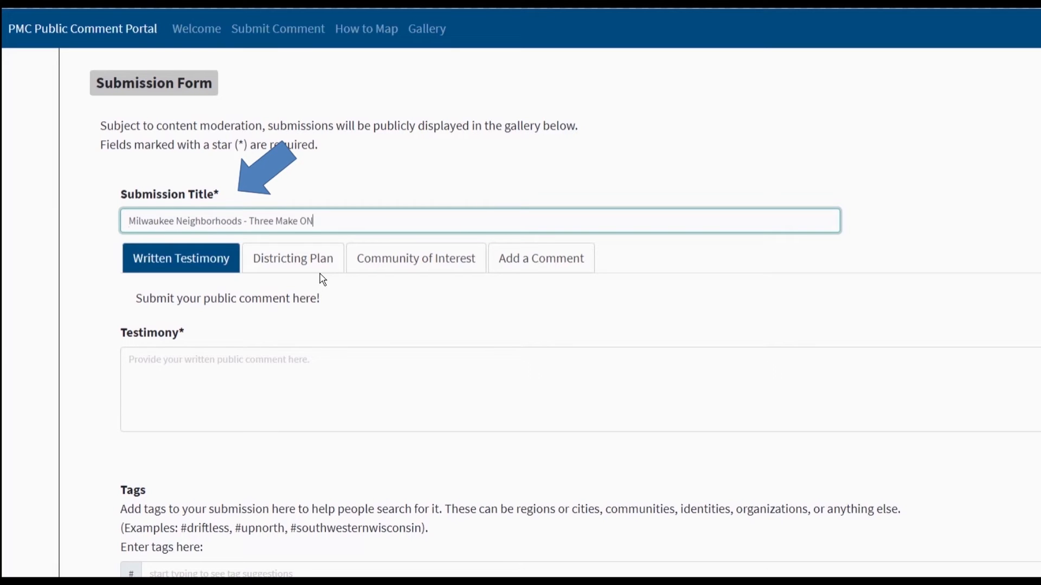
{"action": "type", "text": "ne"}
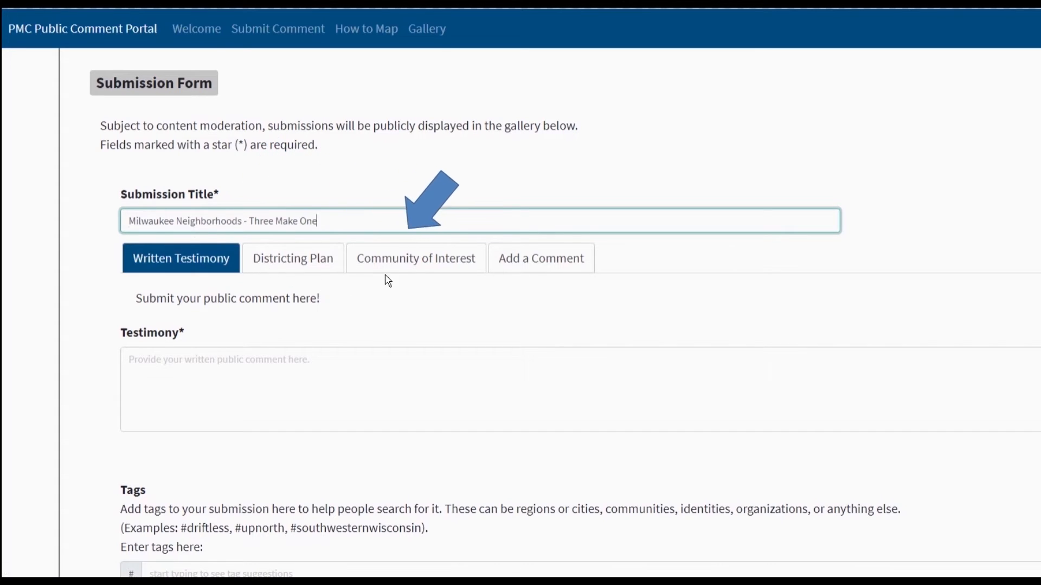
{"action": "left_click", "coordinate": [434, 266]}
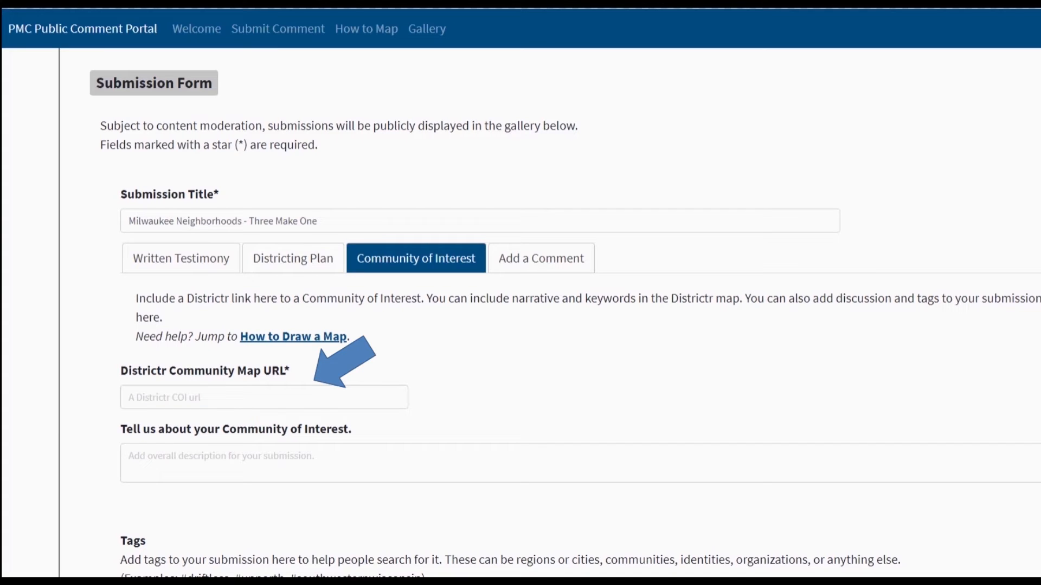
{"action": "left_click", "coordinate": [143, 396]}
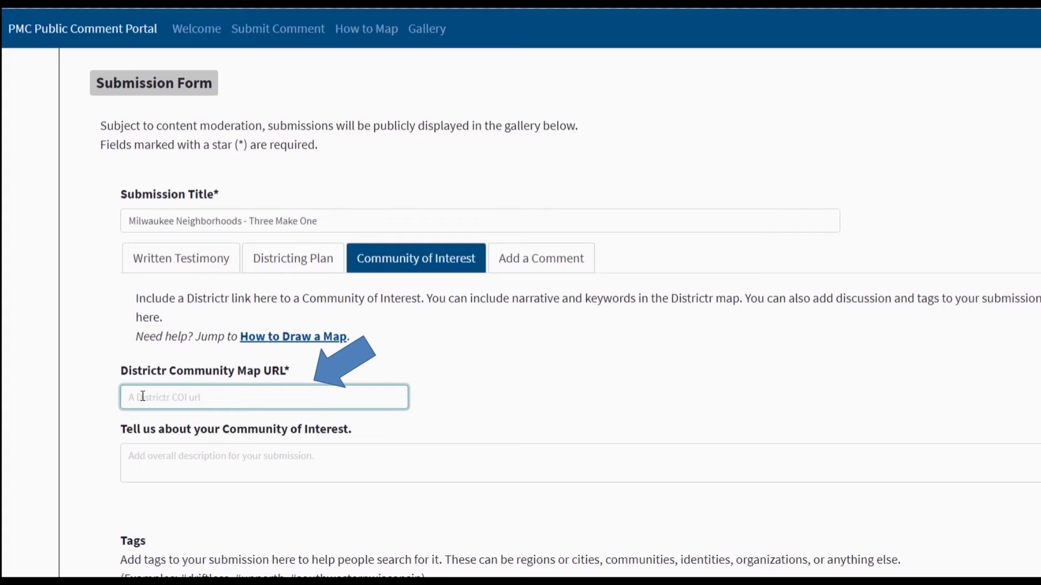
{"action": "type", "text": "https://districtr.org/COI/27891"}
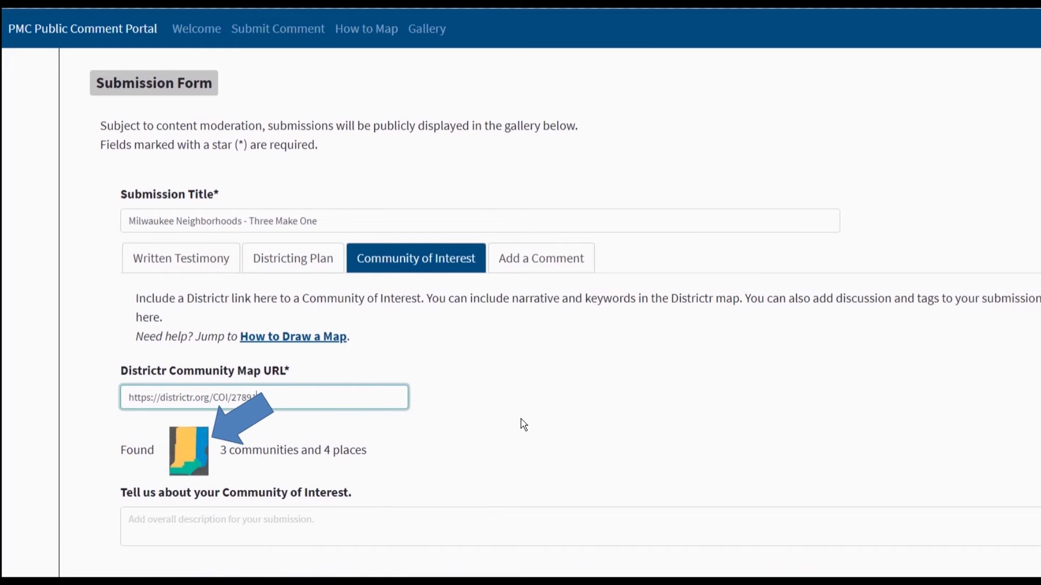
Fill in the community description with the prepared "Milwaukee's Central City, Three MAKES ONE" text, ending with the plea to keep the community whole.
{"action": "scroll", "coordinate": [523, 422], "scroll_direction": "down", "scroll_amount": 2}
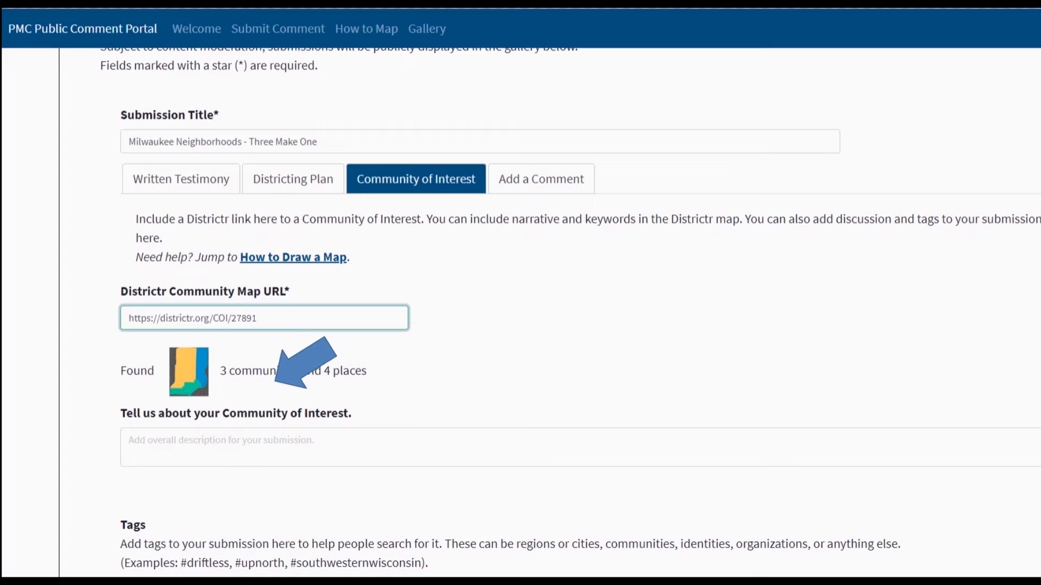
{"action": "left_click", "coordinate": [379, 448]}
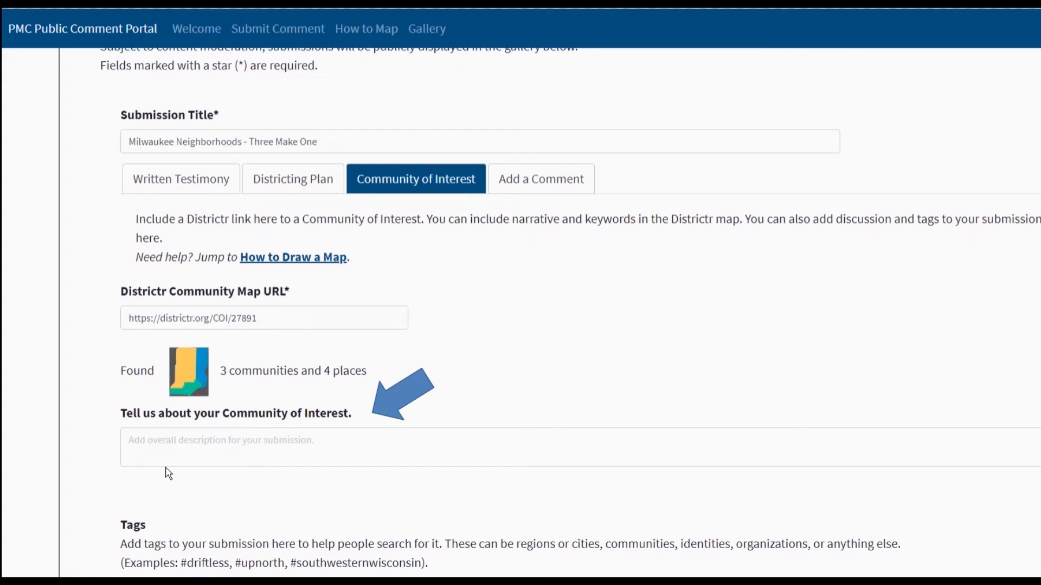
{"action": "left_click", "coordinate": [138, 440]}
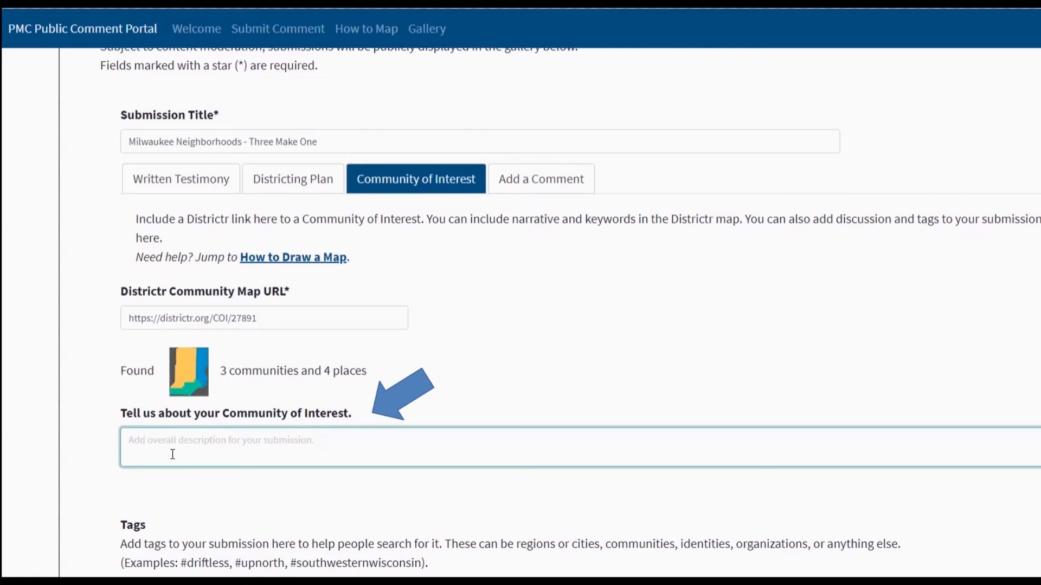
{"action": "type", "text": "Keep us whole. Keep us together in single election districts. Thank you."}
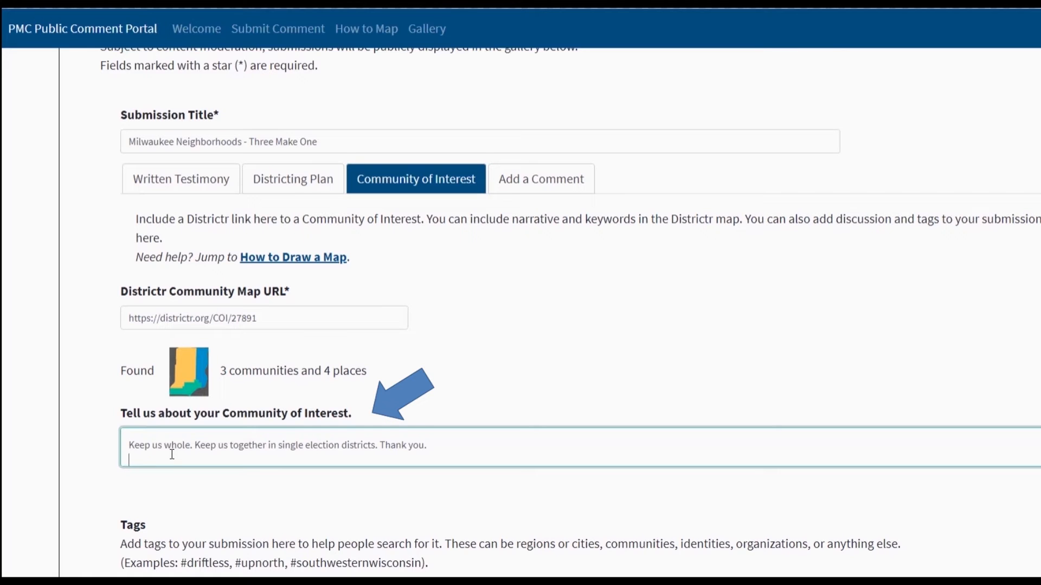
{"action": "key", "text": "ctrl+v"}
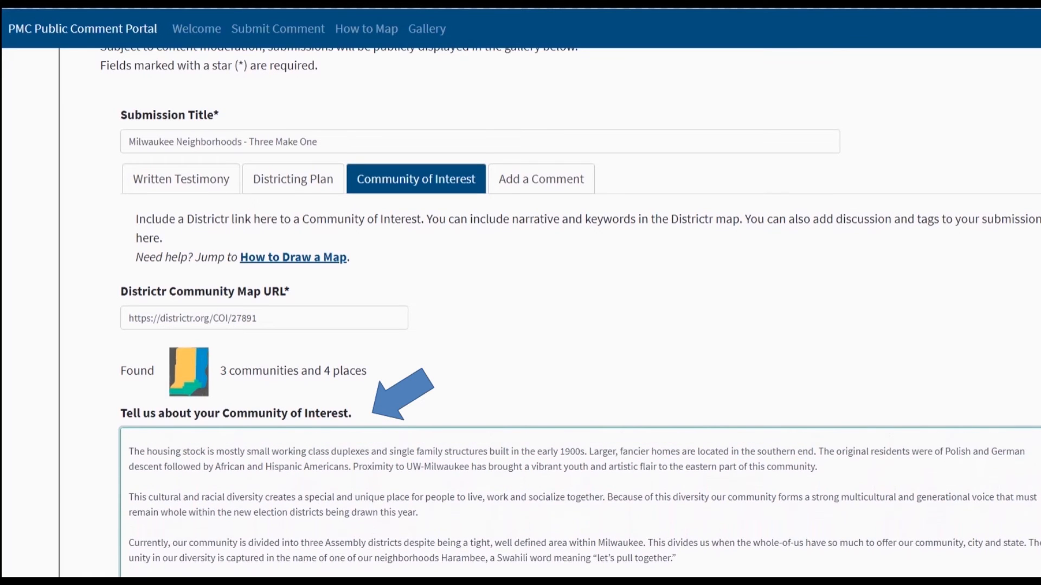
{"action": "scroll", "coordinate": [580, 504], "scroll_direction": "up", "scroll_amount": 1}
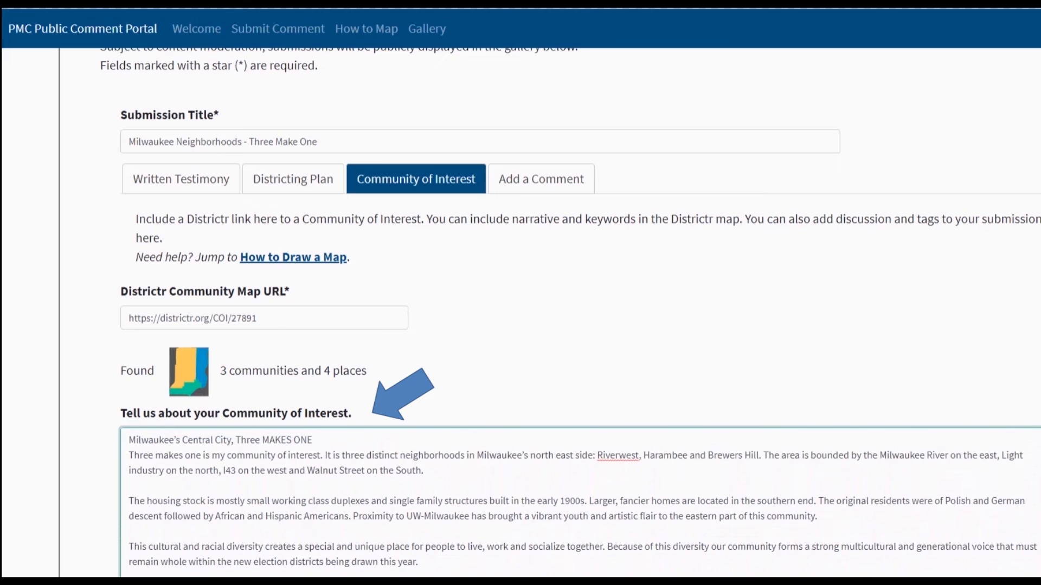
{"action": "scroll", "coordinate": [582, 498], "scroll_direction": "down", "scroll_amount": 1}
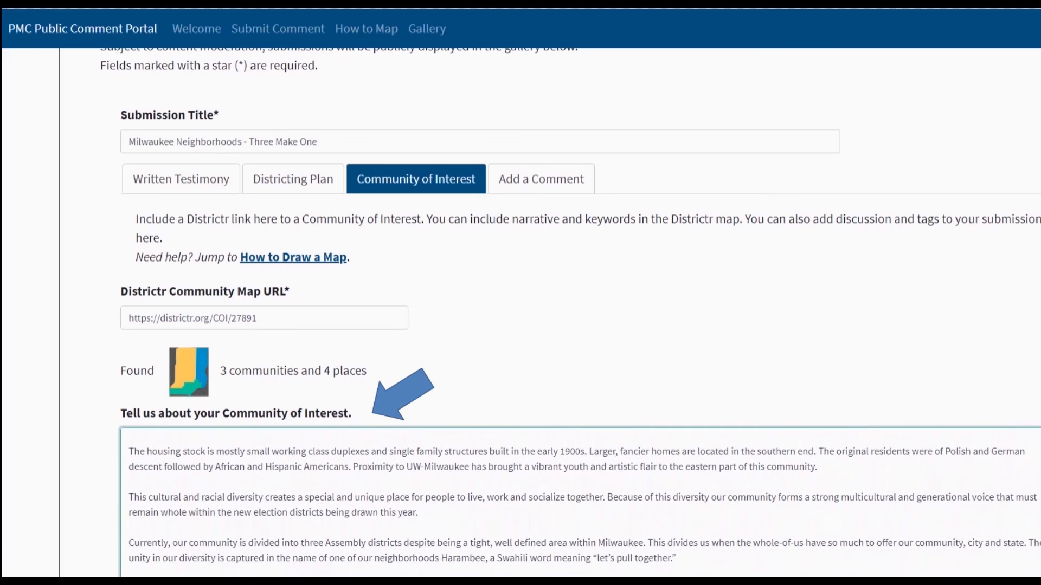
Enter "milwaukee" as the search tag for the submission.
{"action": "scroll", "coordinate": [976, 303], "scroll_direction": "down", "scroll_amount": 3}
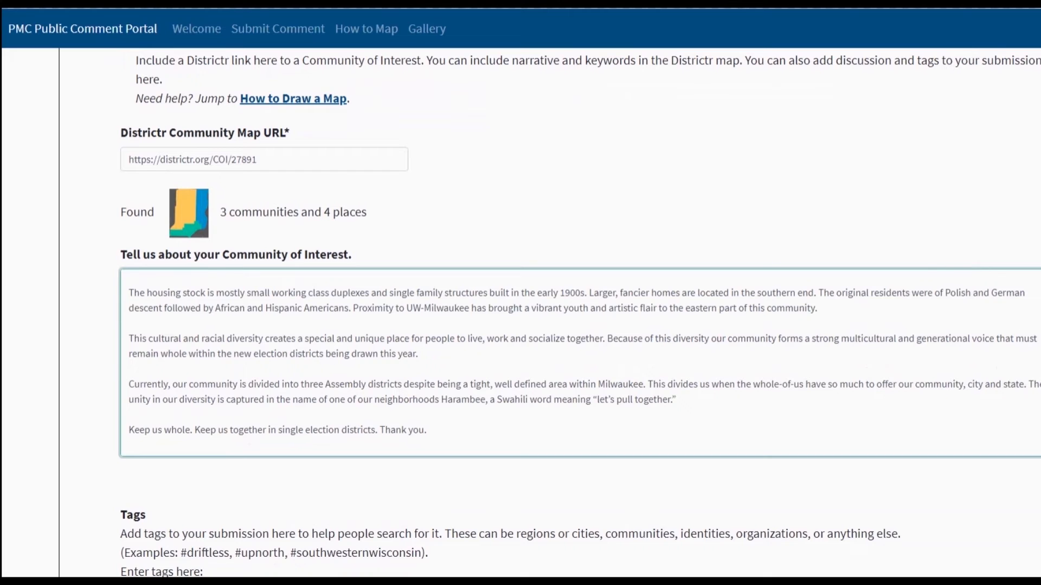
{"action": "scroll", "coordinate": [976, 442], "scroll_direction": "down", "scroll_amount": 3}
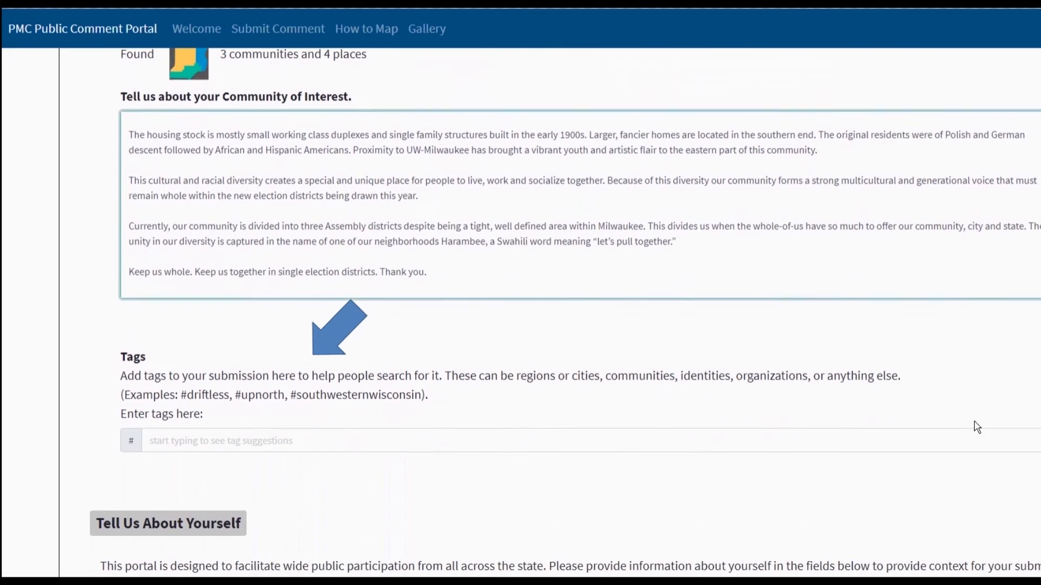
{"action": "left_click", "coordinate": [157, 439]}
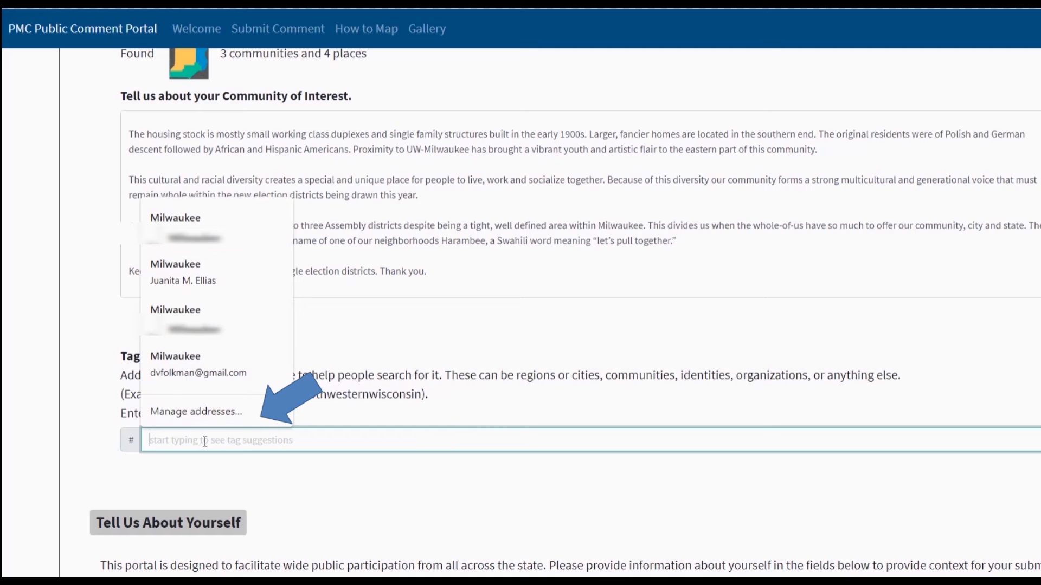
{"action": "type", "text": "mi"}
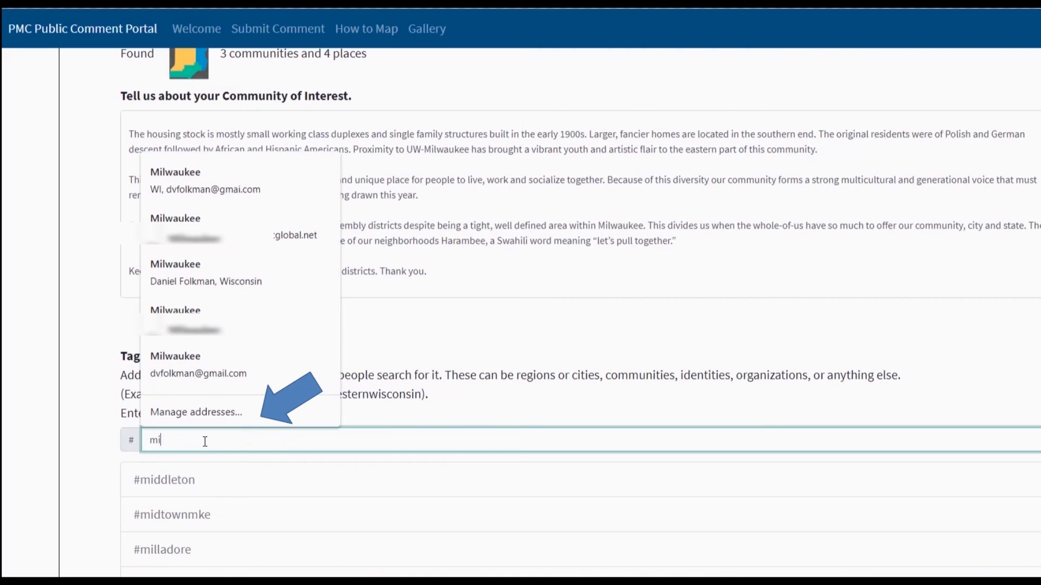
{"action": "type", "text": "lwaukee"}
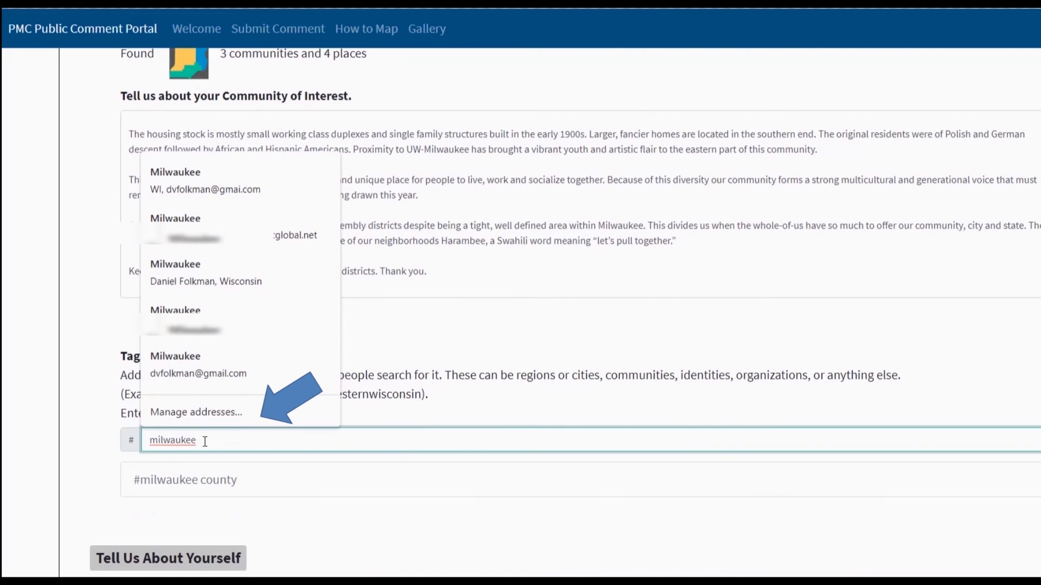
Autofill the submitter's location details from a saved address and choose Milwaukee County as the city/county, leaving the salutation blank.
{"action": "scroll", "coordinate": [318, 396], "scroll_direction": "down", "scroll_amount": 4}
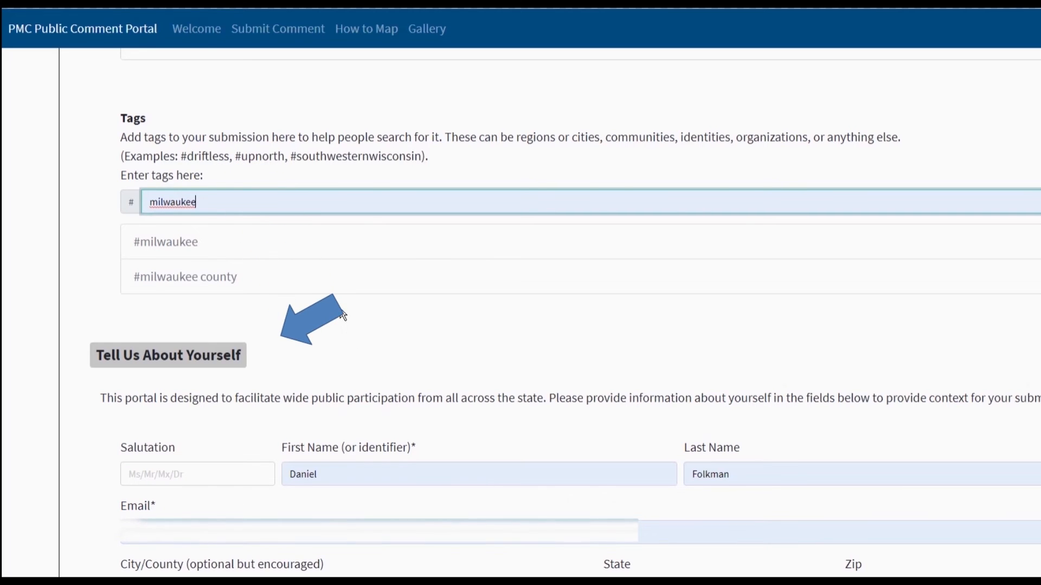
{"action": "scroll", "coordinate": [343, 315], "scroll_direction": "down", "scroll_amount": 4}
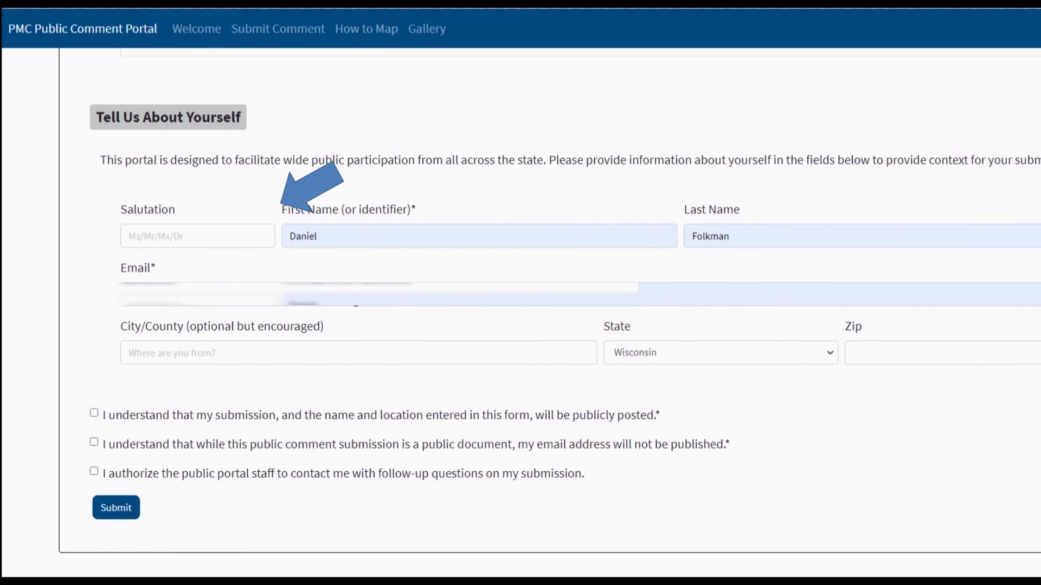
{"action": "left_click", "coordinate": [207, 235]}
{"action": "scroll", "coordinate": [207, 239], "scroll_direction": "down", "scroll_amount": 1}
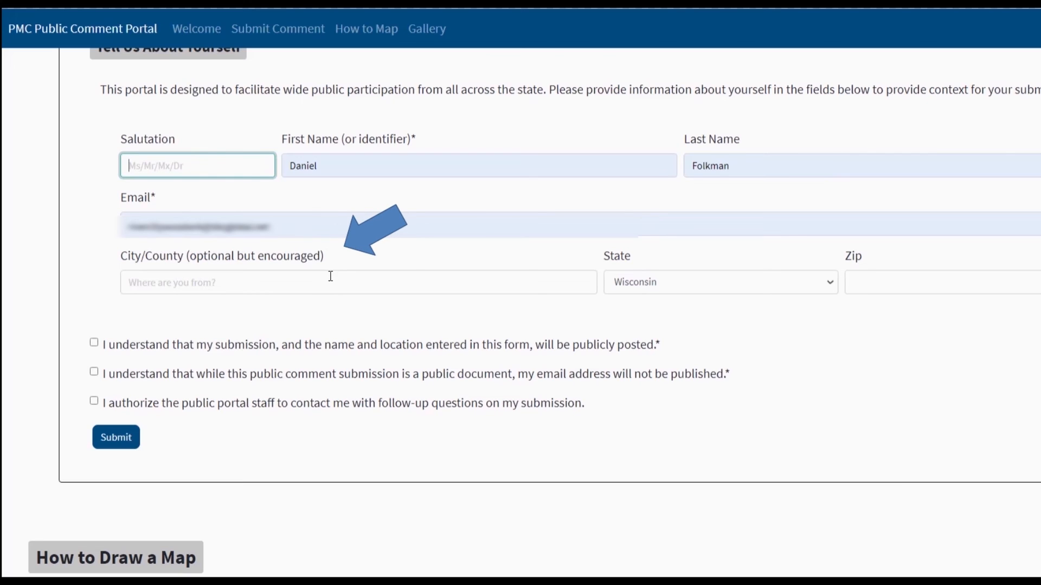
{"action": "left_click", "coordinate": [304, 281]}
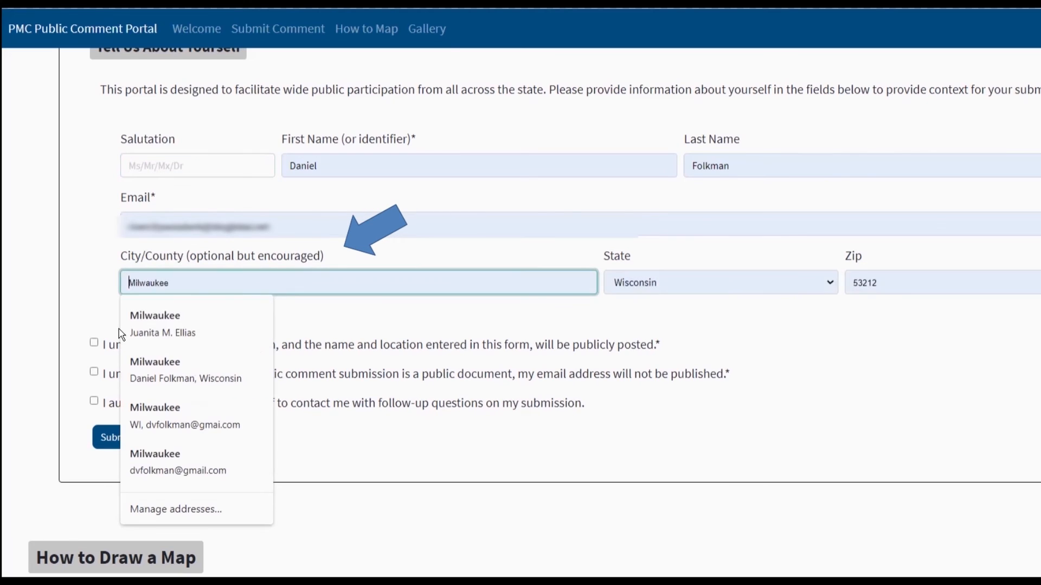
{"action": "left_click", "coordinate": [164, 325]}
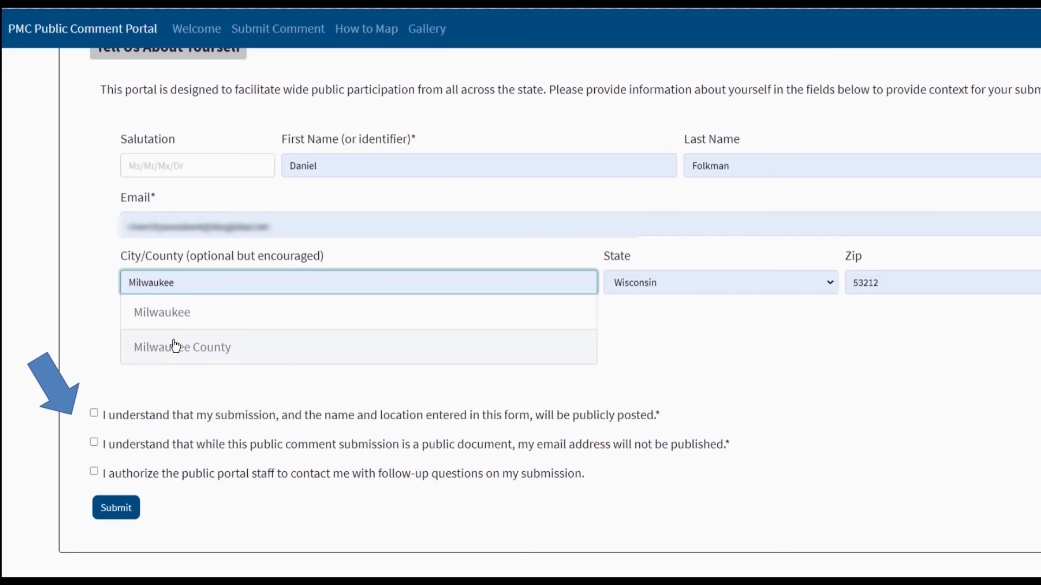
{"action": "left_click", "coordinate": [175, 347]}
{"action": "scroll", "coordinate": [162, 341], "scroll_direction": "down", "scroll_amount": 1}
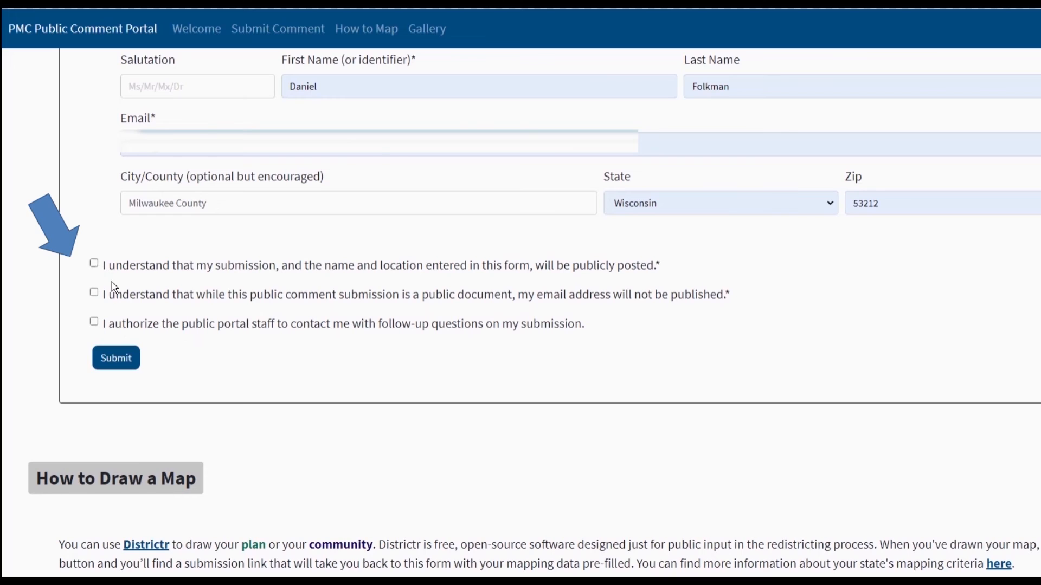
Accept the public posting and email privacy acknowledgements, and authorize portal staff to contact the submitter with follow-up questions.
{"action": "left_click", "coordinate": [94, 264]}
{"action": "left_click", "coordinate": [94, 294]}
{"action": "left_click", "coordinate": [94, 322]}
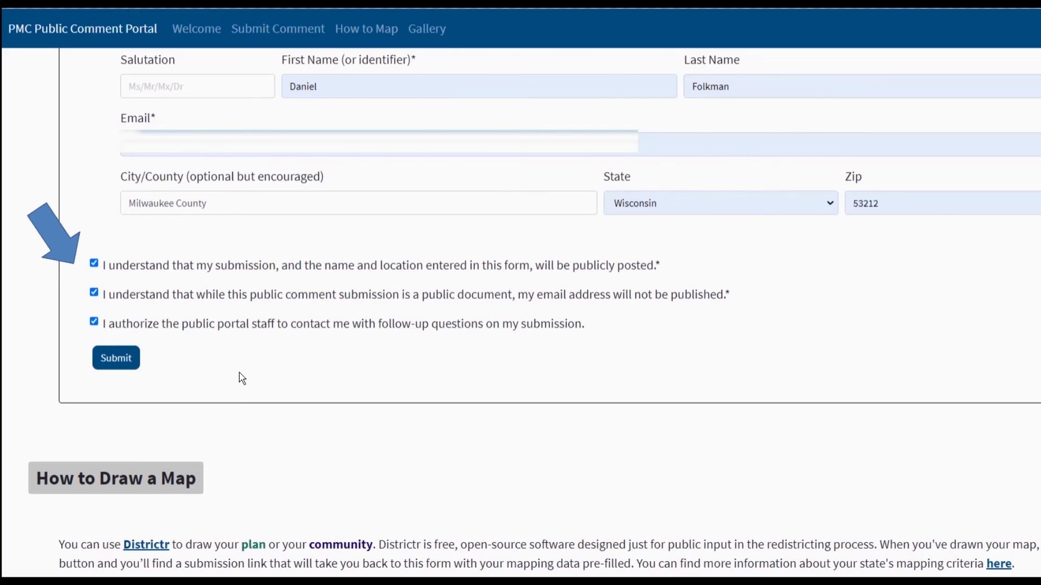